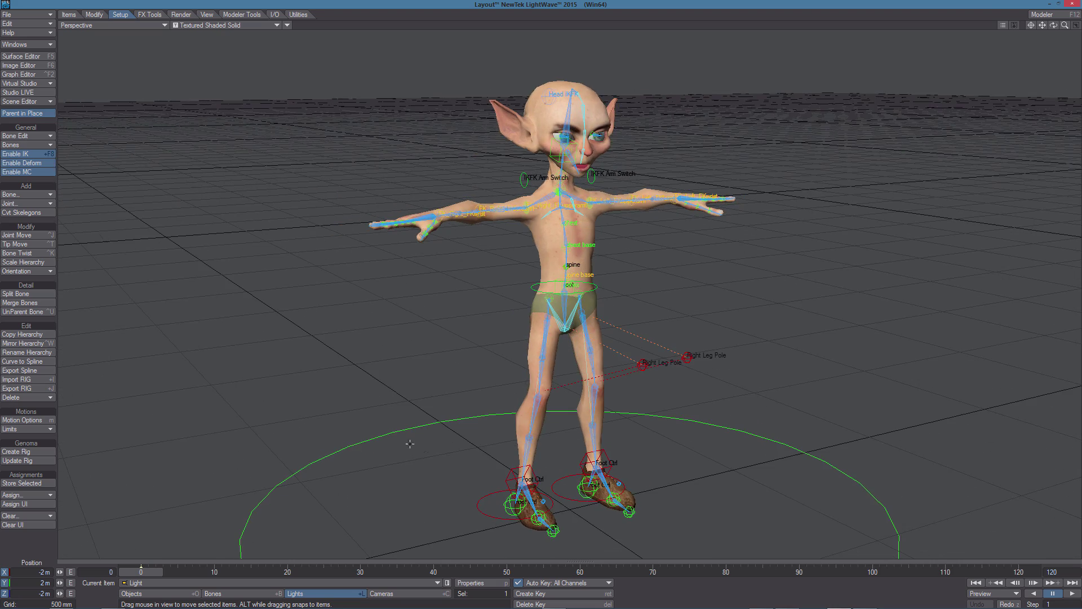
- At frame 50, lift the right foot control up and forward to about X 11 mm, Y 135 mm, Z -179 mm
{"action": "left_click_drag", "start_coordinate": [418, 350], "coordinate": [424, 310], "text": "alt"}
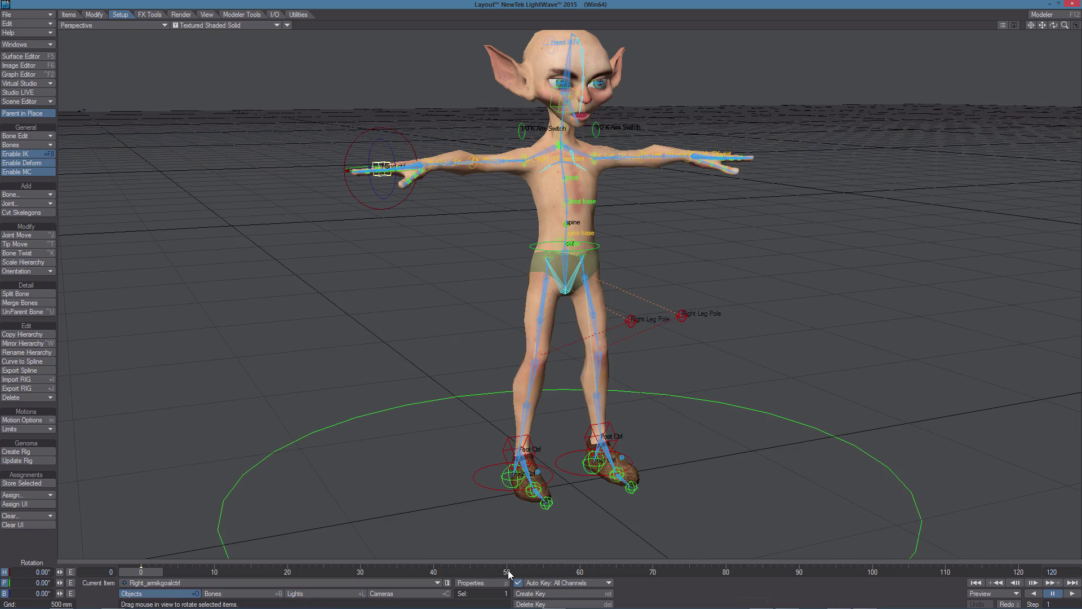
{"action": "left_click_drag", "start_coordinate": [550, 535], "coordinate": [538, 379], "text": "alt"}
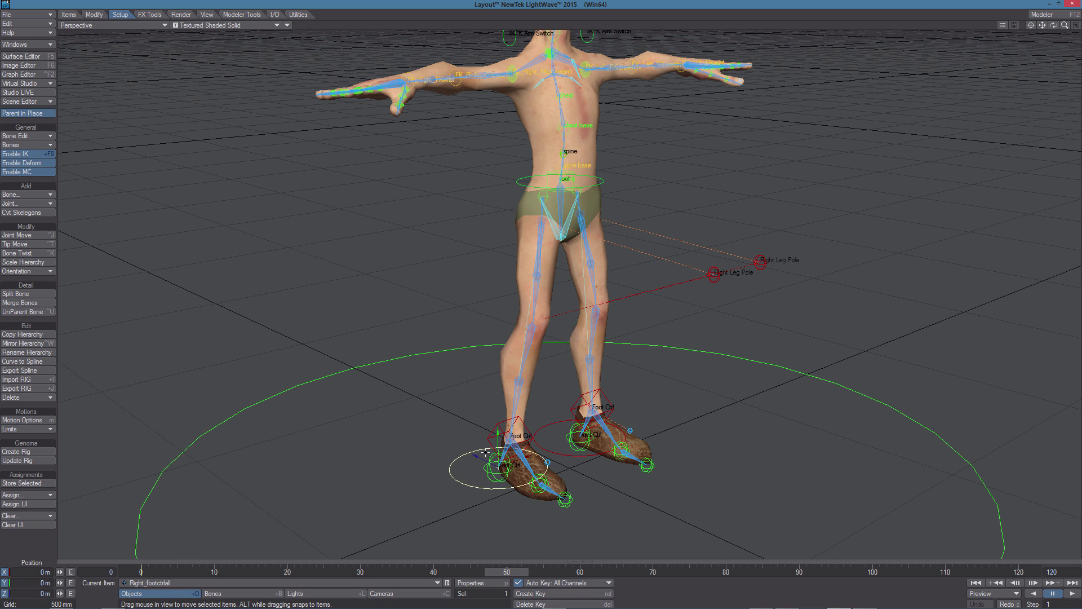
{"action": "left_click_drag", "start_coordinate": [611, 480], "coordinate": [701, 477]}
{"action": "left_click_drag", "start_coordinate": [589, 465], "coordinate": [477, 444]}
{"action": "left_click_drag", "start_coordinate": [476, 444], "coordinate": [468, 320], "text": "alt"}
{"action": "scroll", "coordinate": [578, 355], "scroll_direction": "up", "scroll_amount": 3}
{"action": "left_click_drag", "start_coordinate": [557, 436], "coordinate": [535, 432]}
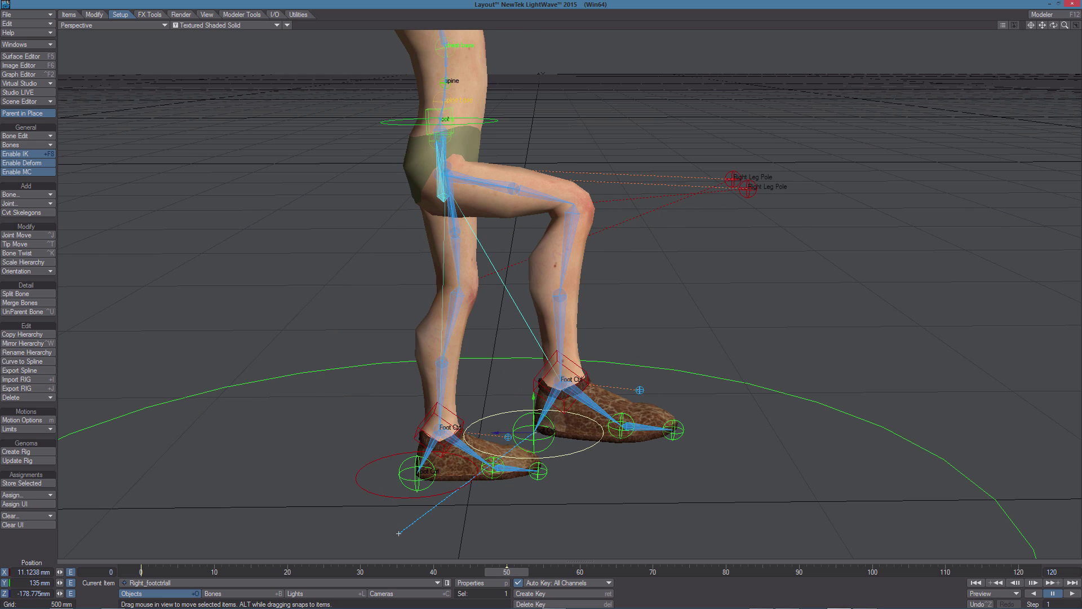
- Turn off Bone X-Ray in the perspective view
{"action": "left_click_drag", "start_coordinate": [637, 486], "coordinate": [620, 477], "text": "alt"}
{"action": "left_click", "coordinate": [288, 26]}
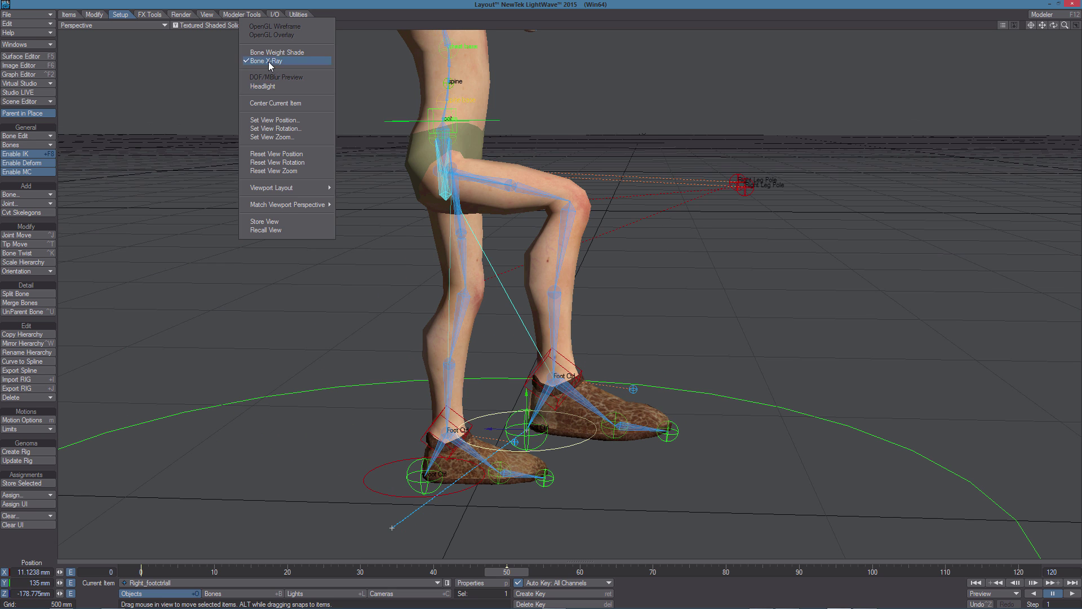
{"action": "left_click", "coordinate": [266, 61]}
- Try rotating the right foot's heel, ball and toe controls, and undo the rotation
{"action": "mouse_move", "coordinate": [578, 340]}
{"action": "left_mouse_down", "text": "alt"}
{"action": "mouse_move", "coordinate": [545, 375]}
{"action": "mouse_move", "coordinate": [502, 347]}
{"action": "mouse_move", "coordinate": [491, 363]}
{"action": "mouse_move", "coordinate": [569, 327]}
{"action": "left_mouse_up", "text": "alt"}
{"action": "left_click_drag", "start_coordinate": [605, 394], "coordinate": [572, 462], "text": "alt+shift"}
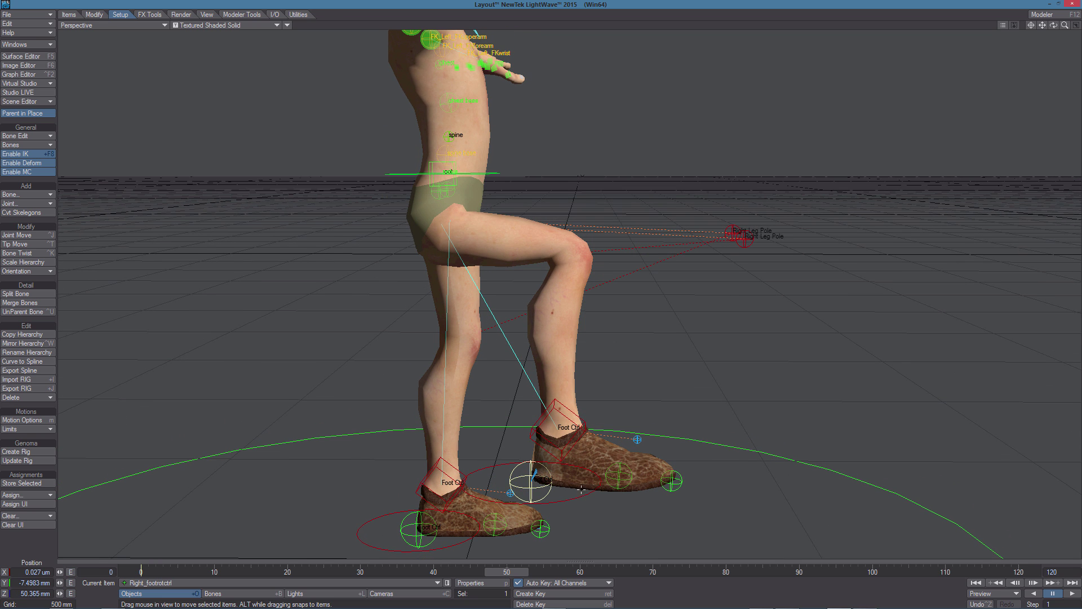
{"action": "left_click_drag", "start_coordinate": [592, 440], "coordinate": [670, 431]}
{"action": "left_click", "coordinate": [619, 475]}
{"action": "left_click", "coordinate": [672, 481]}
{"action": "key", "text": "ctrl+z"}
- Swing the right knee outward by moving the right leg pole to about X -232 mm, Z 188 mm
{"action": "left_click_drag", "start_coordinate": [734, 354], "coordinate": [577, 398], "text": "alt"}
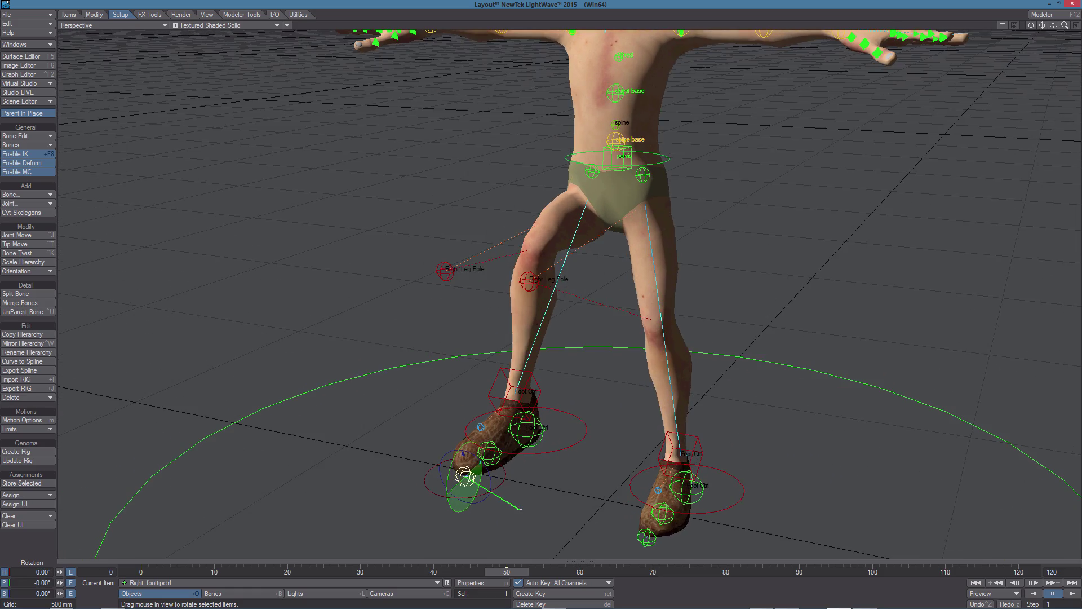
{"action": "left_click", "coordinate": [446, 272]}
{"action": "left_click_drag", "start_coordinate": [446, 272], "coordinate": [379, 239]}
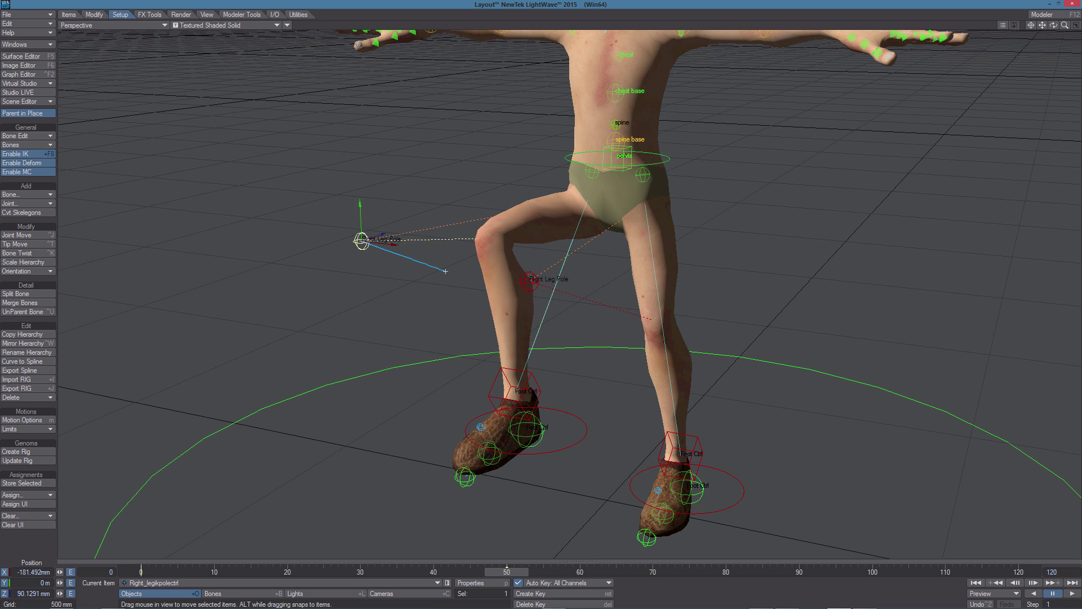
{"action": "left_click_drag", "start_coordinate": [446, 271], "coordinate": [419, 251]}
{"action": "left_click_drag", "start_coordinate": [446, 271], "coordinate": [505, 309], "text": "alt"}
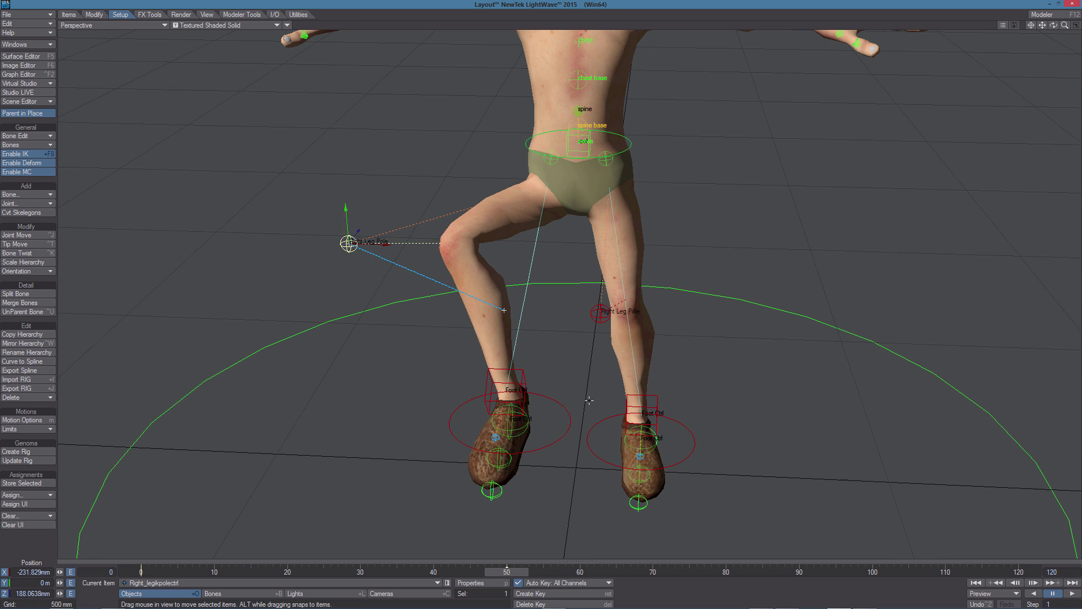
- Move the right foot control out to the character's side and rotate it so the foot turns outward
{"action": "left_click", "coordinate": [519, 435]}
{"action": "left_click_drag", "start_coordinate": [519, 435], "coordinate": [420, 368]}
{"action": "key", "text": "y"}
{"action": "left_click_drag", "start_coordinate": [520, 435], "coordinate": [581, 445]}
{"action": "right_click_drag", "start_coordinate": [485, 226], "coordinate": [507, 226]}
- Rotate the right hip control to about 27.4° heading, -3.5° pitch and 68° bank
{"action": "left_click_drag", "start_coordinate": [507, 197], "coordinate": [524, 221], "text": "alt"}
{"action": "left_click", "coordinate": [515, 165]}
{"action": "mouse_move", "coordinate": [523, 221]}
{"action": "left_mouse_down"}
{"action": "mouse_move", "coordinate": [620, 231]}
{"action": "mouse_move", "coordinate": [529, 241]}
{"action": "left_mouse_up"}
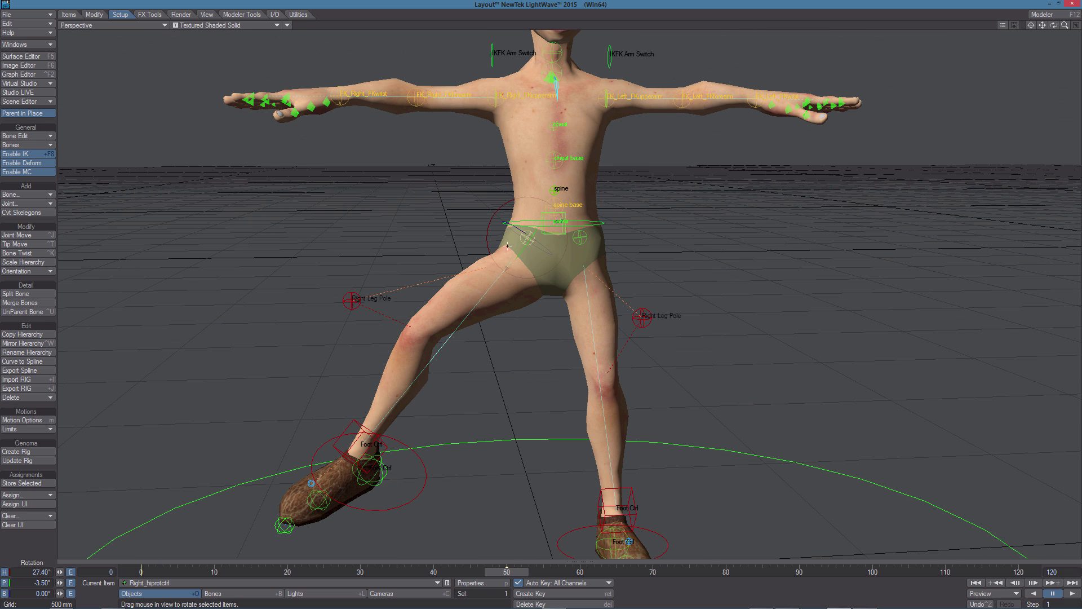
{"action": "left_click_drag", "start_coordinate": [538, 350], "coordinate": [552, 357], "text": "alt"}
{"action": "right_click_drag", "start_coordinate": [551, 357], "coordinate": [629, 357]}
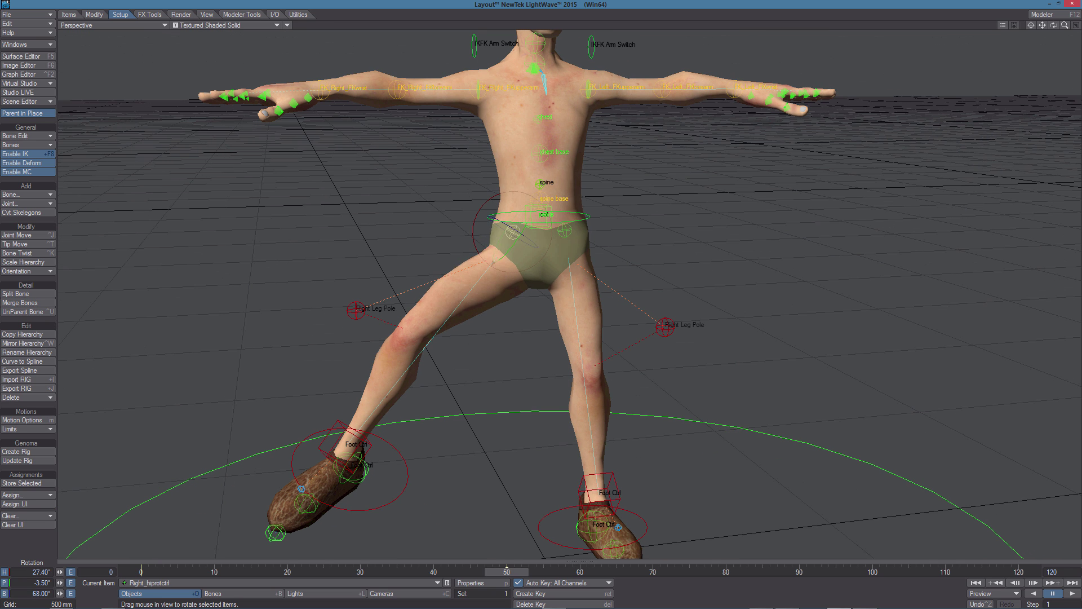
- Display the model as Textured Shaded Solid Wireframe and bank the right hip control to about -39.9°
{"action": "left_click", "coordinate": [251, 25]}
{"action": "left_click", "coordinate": [251, 35]}
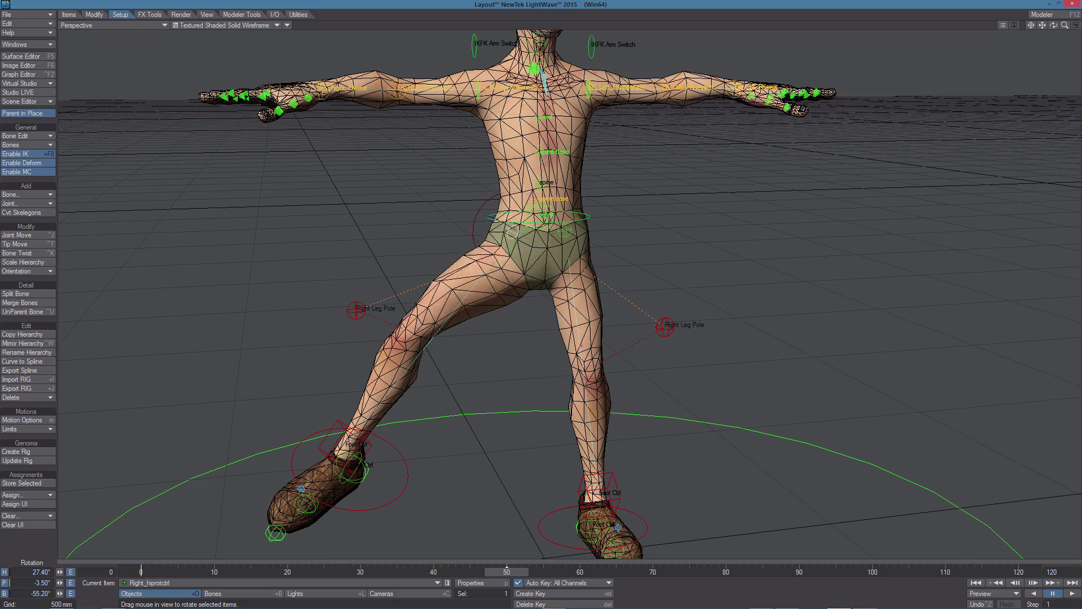
{"action": "right_click_drag", "start_coordinate": [541, 338], "coordinate": [483, 338]}
{"action": "left_click_drag", "start_coordinate": [483, 338], "coordinate": [417, 293], "text": "alt"}
{"action": "left_click_drag", "start_coordinate": [503, 327], "coordinate": [556, 451], "text": "alt"}
{"action": "left_click_drag", "start_coordinate": [609, 248], "coordinate": [571, 270], "text": "alt"}
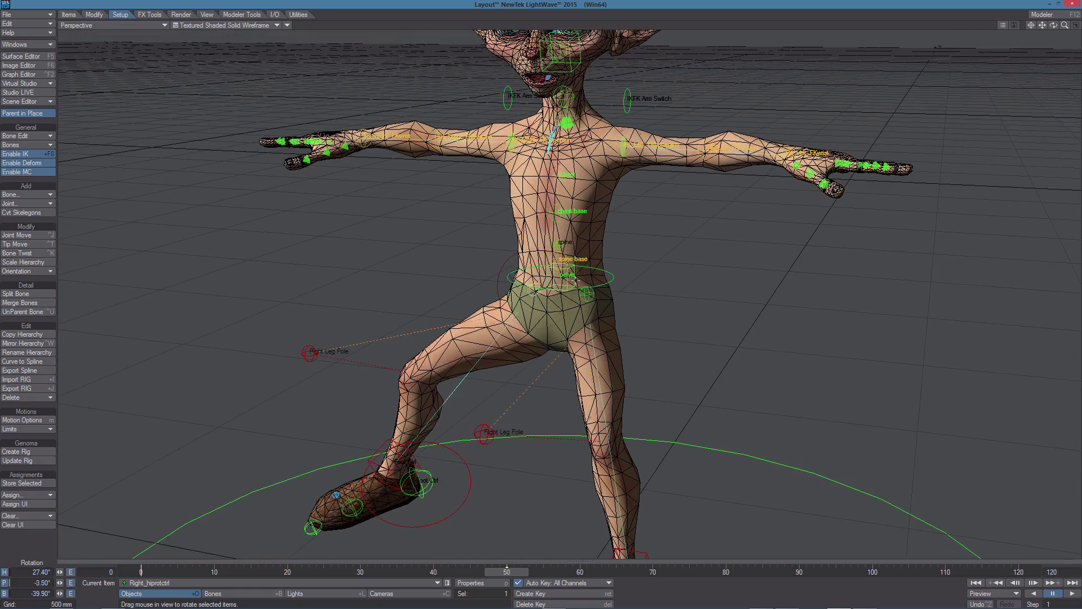
- Return the view to Textured Shaded Solid and rotate the pelvis control to about -2.6° heading and -11° pitch
{"action": "left_click", "coordinate": [252, 26]}
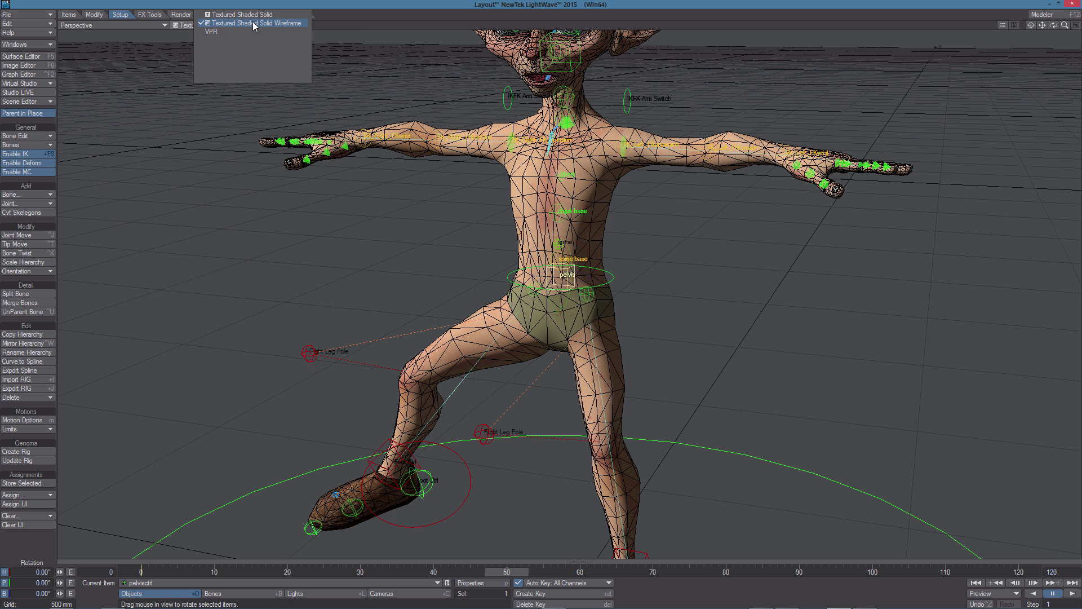
{"action": "left_click", "coordinate": [240, 15]}
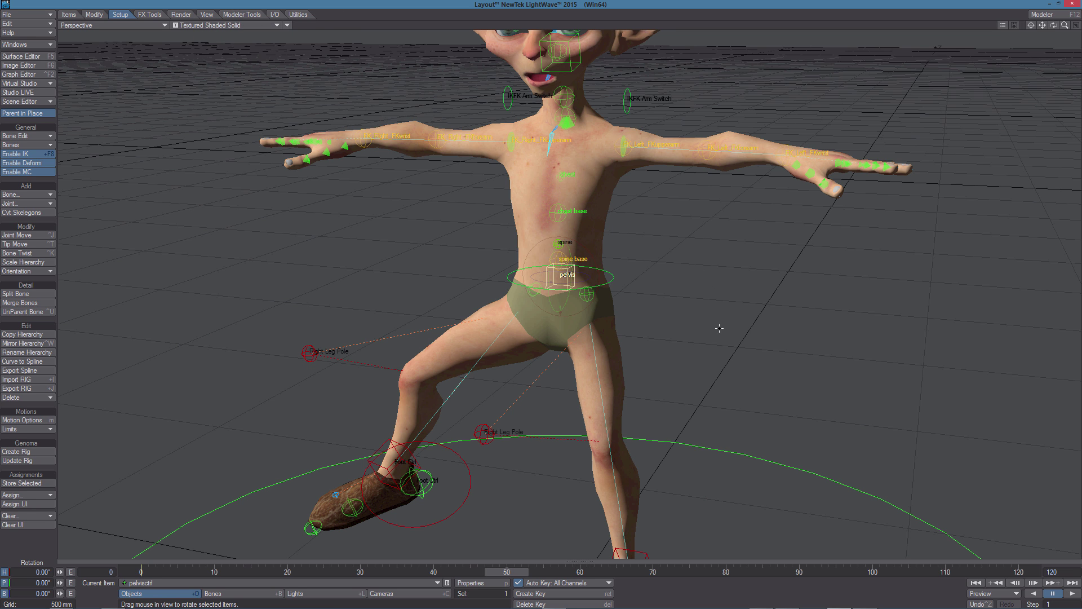
{"action": "left_click_drag", "start_coordinate": [719, 328], "coordinate": [711, 293]}
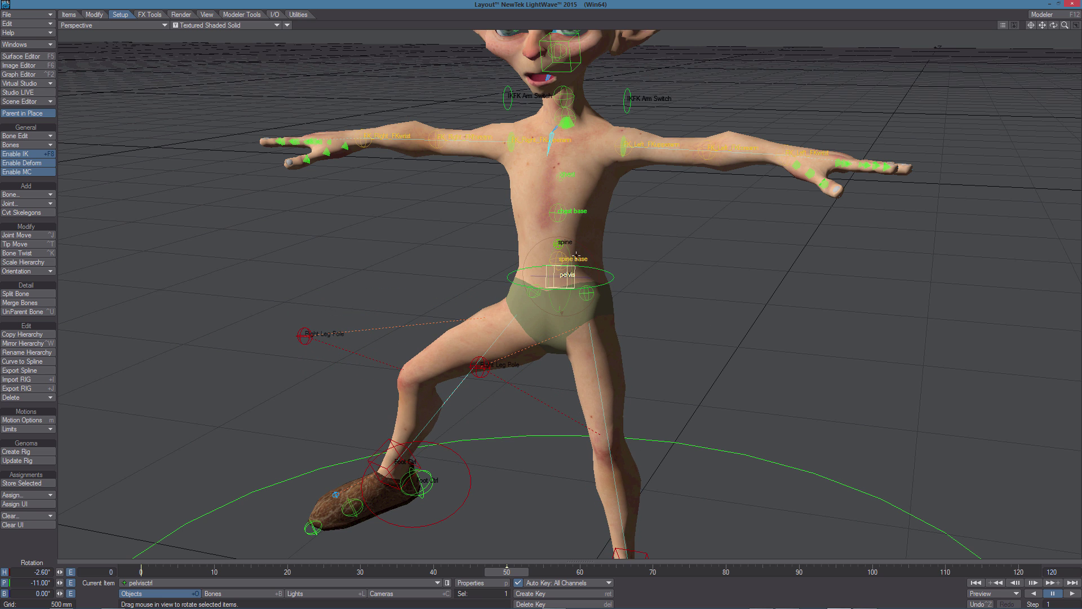
- Try rotating the spine control, and rotate the chest base and chest together, bringing the chest base to about -1° heading and -3° pitch
{"action": "left_click_drag", "start_coordinate": [653, 267], "coordinate": [564, 307]}
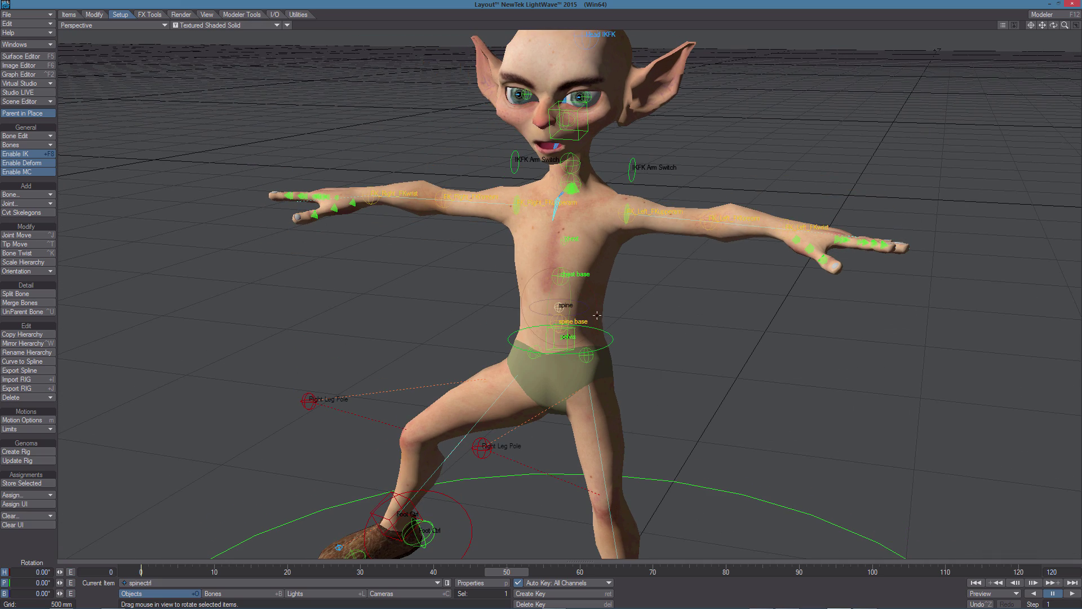
{"action": "left_click_drag", "start_coordinate": [633, 324], "coordinate": [559, 280]}
{"action": "left_click_drag", "start_coordinate": [624, 304], "coordinate": [552, 243]}
{"action": "left_click_drag", "start_coordinate": [608, 269], "coordinate": [560, 285]}
{"action": "key", "text": "ctrl+z"}
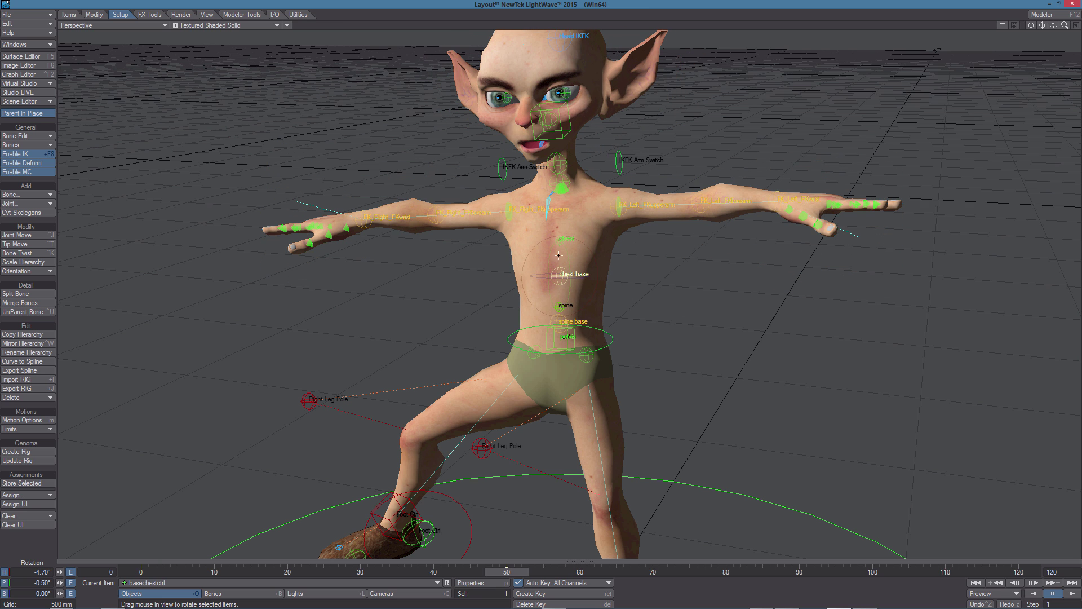
{"action": "left_click_drag", "start_coordinate": [669, 316], "coordinate": [666, 290]}
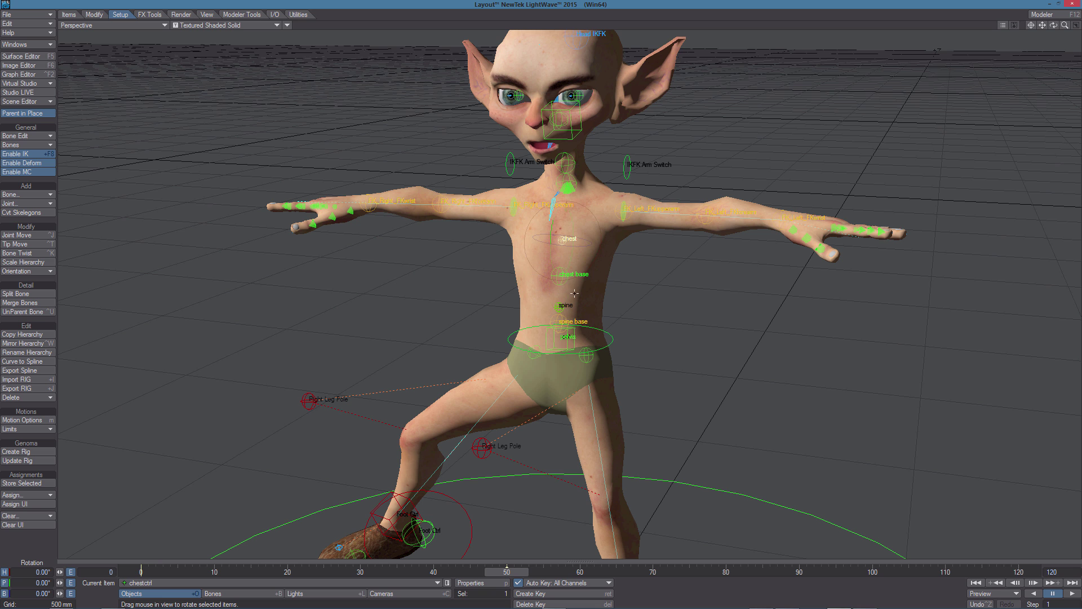
{"action": "left_click_drag", "start_coordinate": [568, 287], "coordinate": [729, 364]}
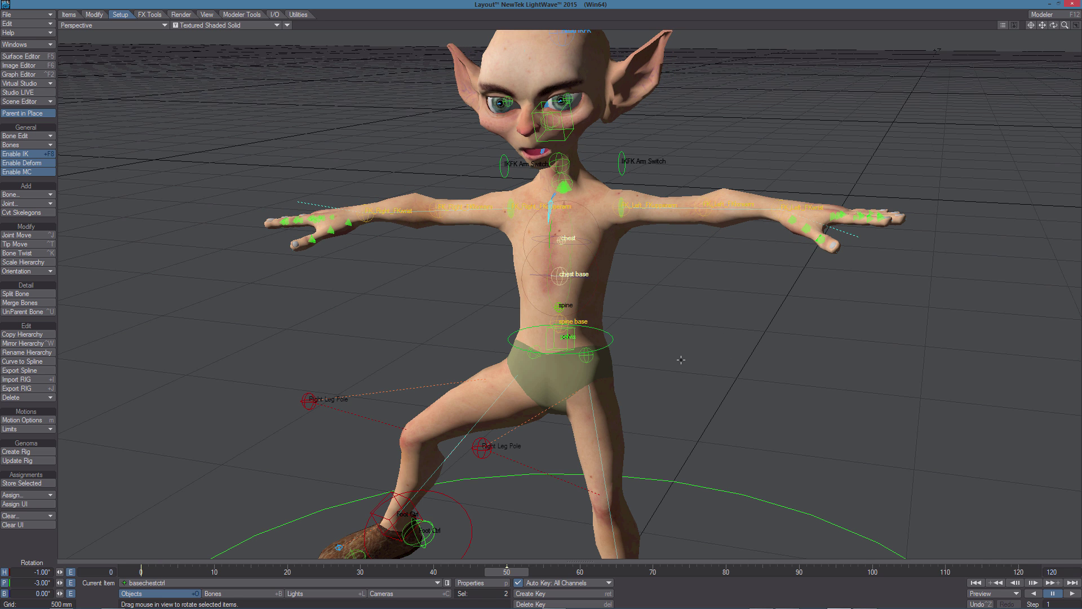
- Pose the right FK arm by lowering the upper arm, bending the forearm and rotating the wrist to about 22.4° heading and -1.6° pitch
{"action": "left_click_drag", "start_coordinate": [681, 360], "coordinate": [671, 320], "text": "alt"}
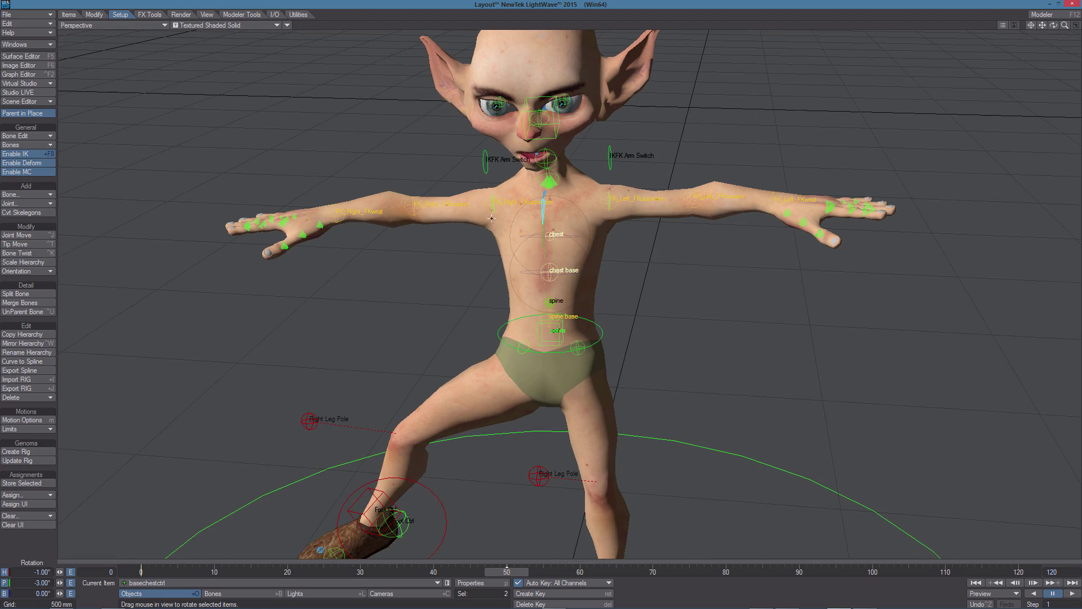
{"action": "left_click_drag", "start_coordinate": [473, 265], "coordinate": [533, 247], "text": "alt"}
{"action": "left_click_drag", "start_coordinate": [489, 306], "coordinate": [504, 279], "text": "alt"}
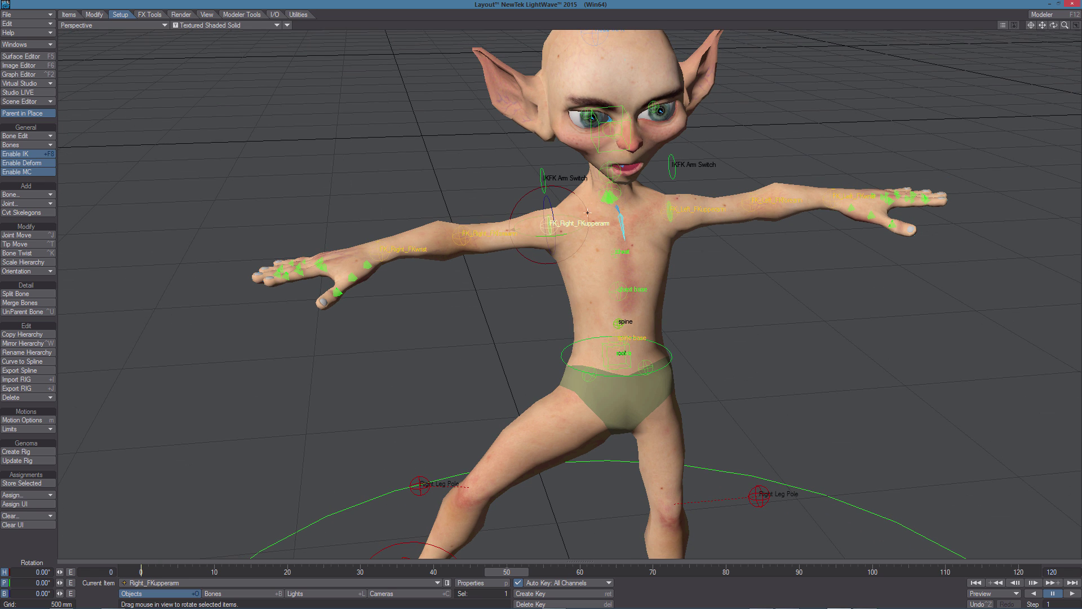
{"action": "left_click_drag", "start_coordinate": [511, 224], "coordinate": [515, 317]}
{"action": "left_click_drag", "start_coordinate": [734, 335], "coordinate": [685, 336]}
{"action": "left_click", "coordinate": [531, 340]}
{"action": "mouse_move", "coordinate": [530, 340]}
{"action": "left_mouse_down"}
{"action": "mouse_move", "coordinate": [516, 341]}
{"action": "mouse_move", "coordinate": [556, 342]}
{"action": "mouse_move", "coordinate": [520, 343]}
{"action": "left_mouse_up"}
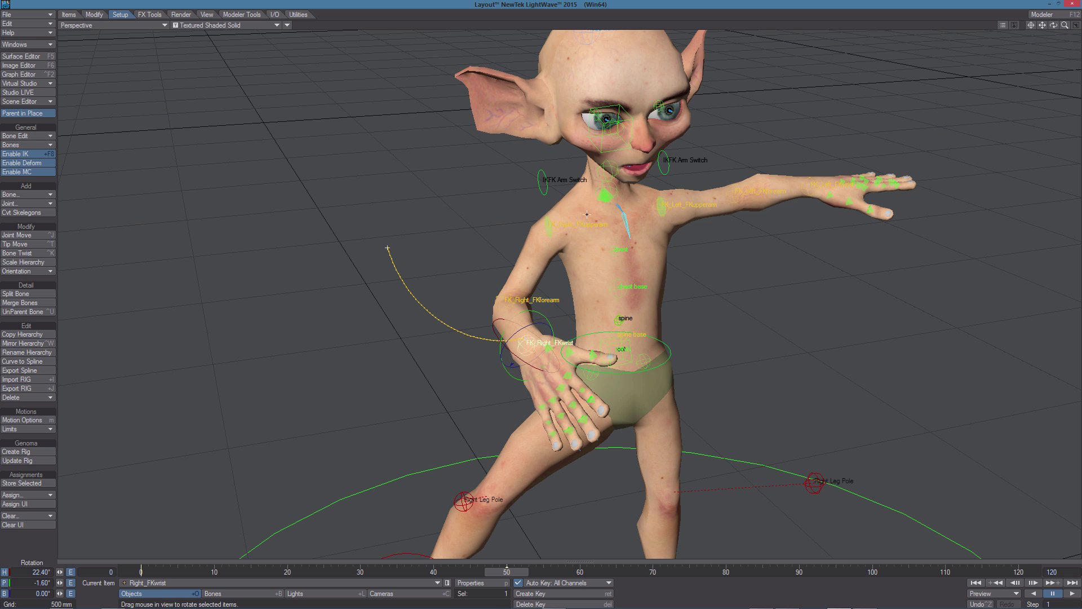
- Bank the right IKFK Arm Switch to 100°, back to 0° and to 100° again, leaving the arm in IK mode
{"action": "left_click_drag", "start_coordinate": [586, 215], "coordinate": [585, 282], "text": "alt"}
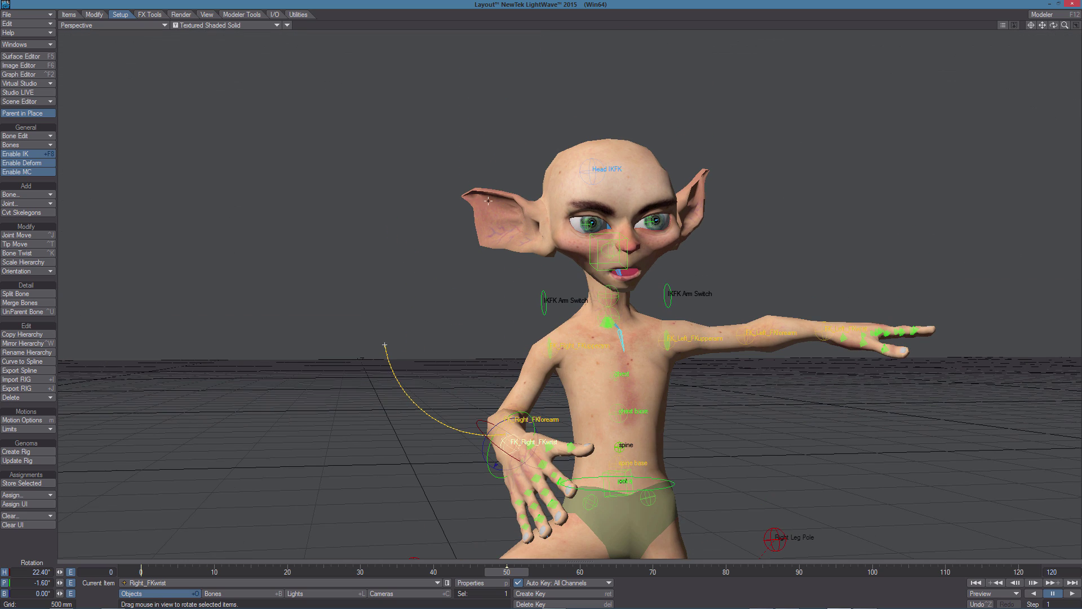
{"action": "left_click_drag", "start_coordinate": [479, 288], "coordinate": [483, 226], "text": "alt"}
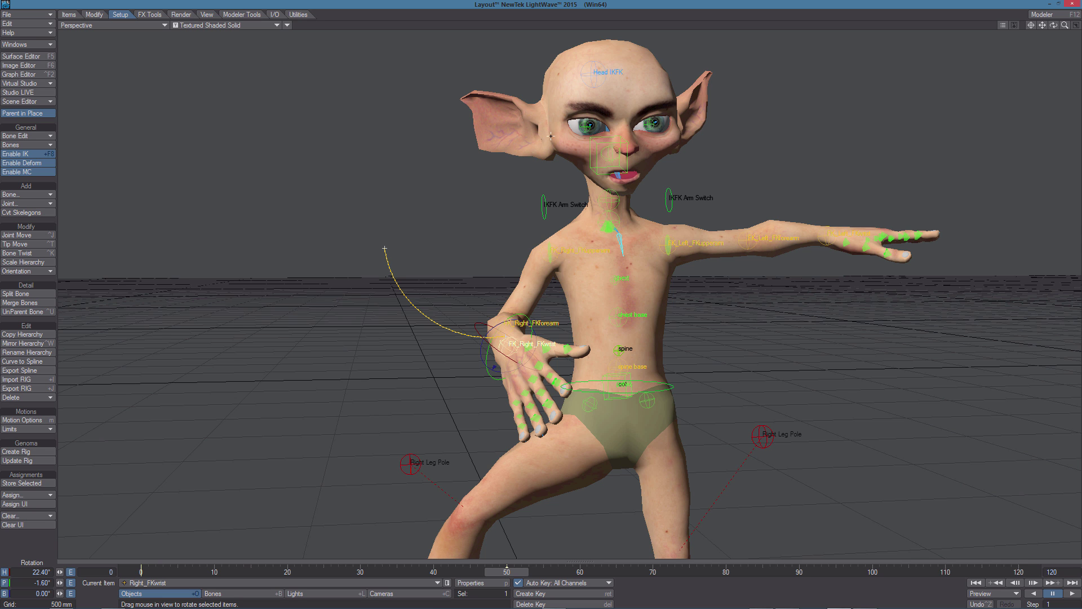
{"action": "left_click_drag", "start_coordinate": [547, 132], "coordinate": [705, 357], "text": "alt"}
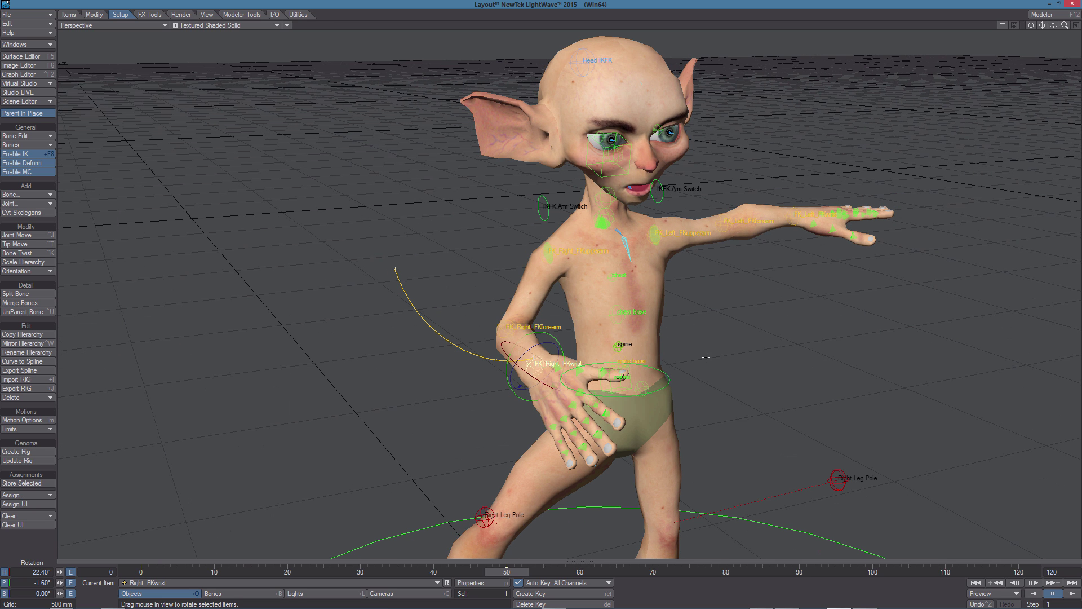
{"action": "left_click", "coordinate": [544, 214]}
{"action": "right_click_drag", "start_coordinate": [794, 422], "coordinate": [930, 421]}
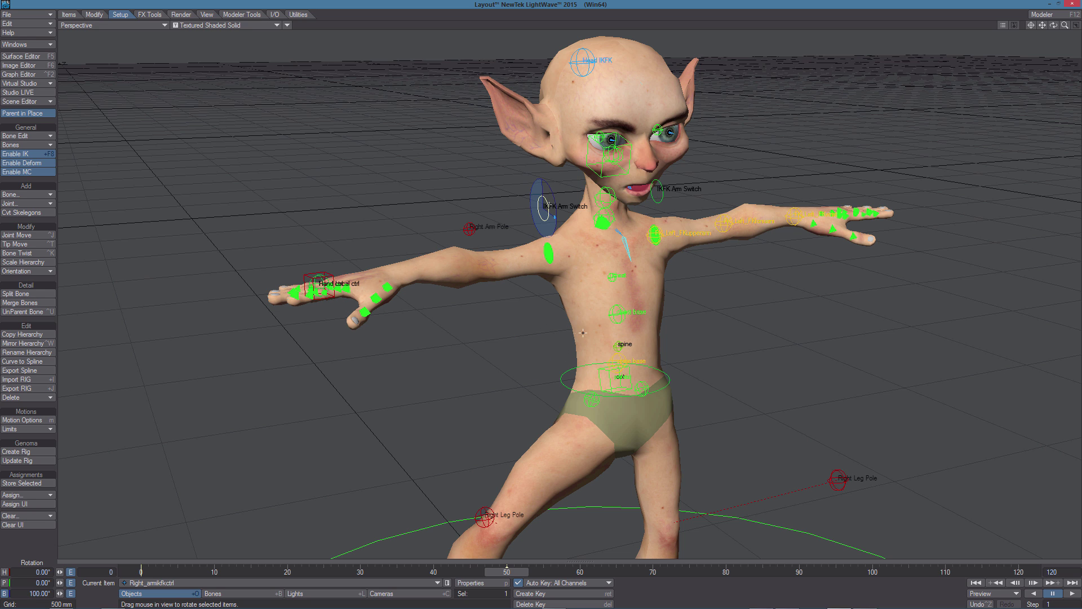
{"action": "right_click_drag", "start_coordinate": [800, 373], "coordinate": [676, 373]}
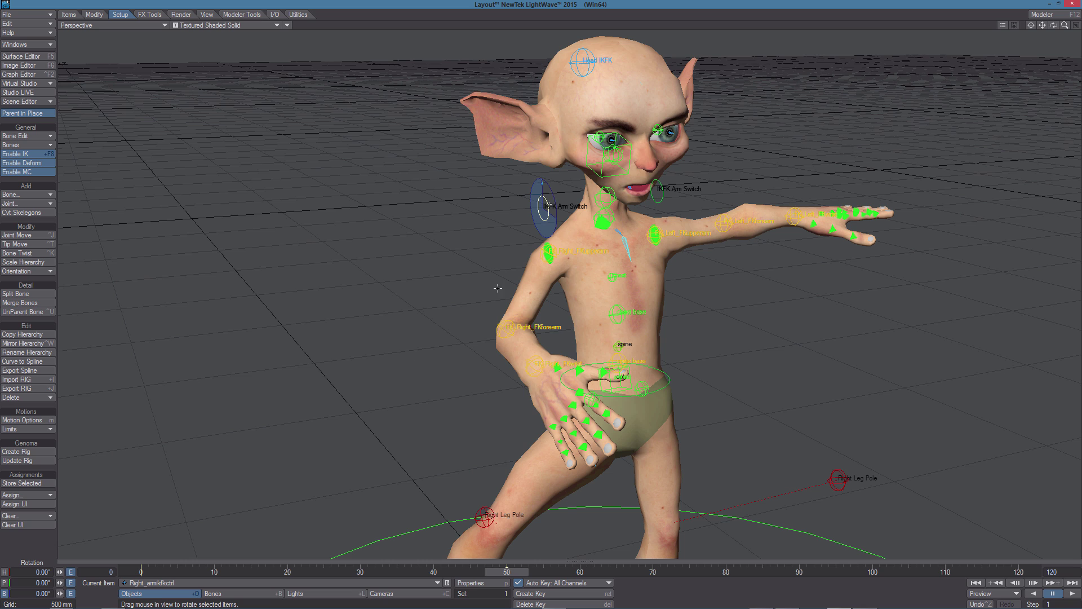
{"action": "right_click_drag", "start_coordinate": [816, 399], "coordinate": [869, 398]}
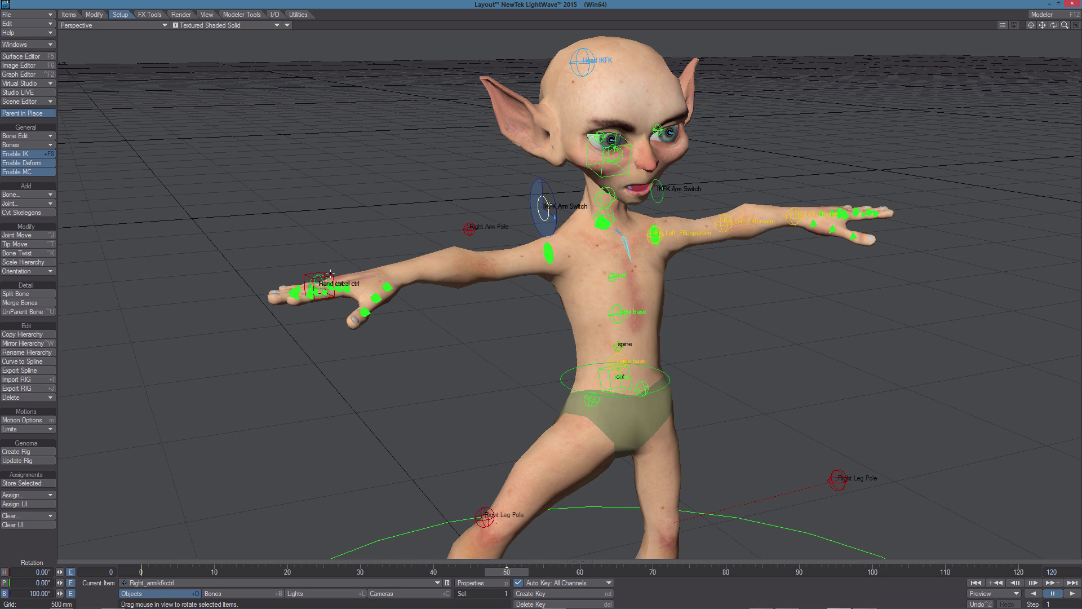
- Move the right hand IK control beside the waist, rotate the hand downward, and lower the right arm pole to drop the elbow
{"action": "left_click", "coordinate": [319, 285]}
{"action": "left_click_drag", "start_coordinate": [486, 313], "coordinate": [491, 347], "text": "alt"}
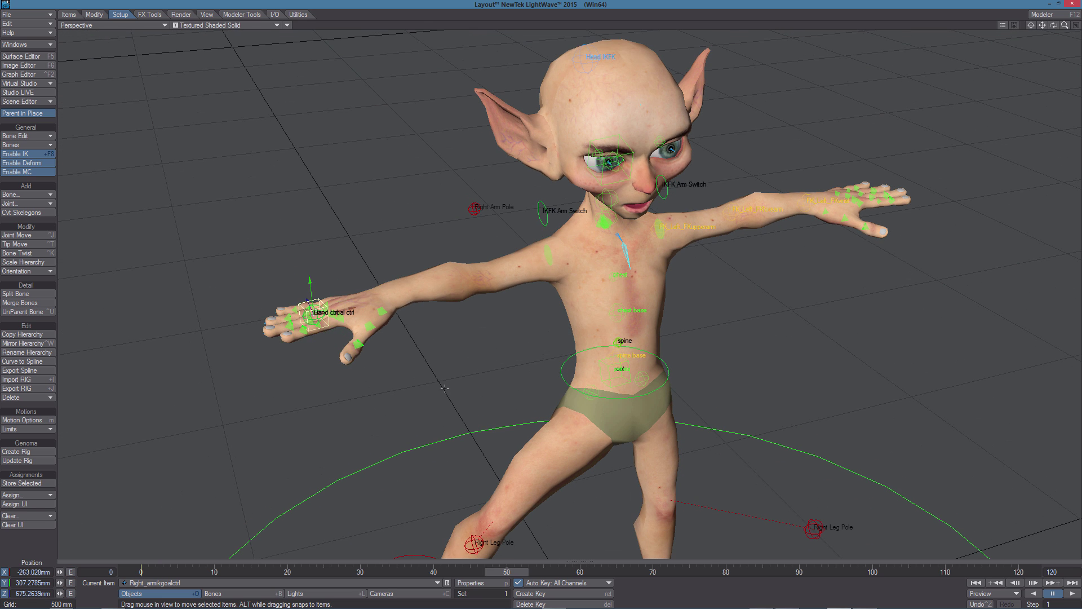
{"action": "left_click_drag", "start_coordinate": [444, 389], "coordinate": [449, 387]}
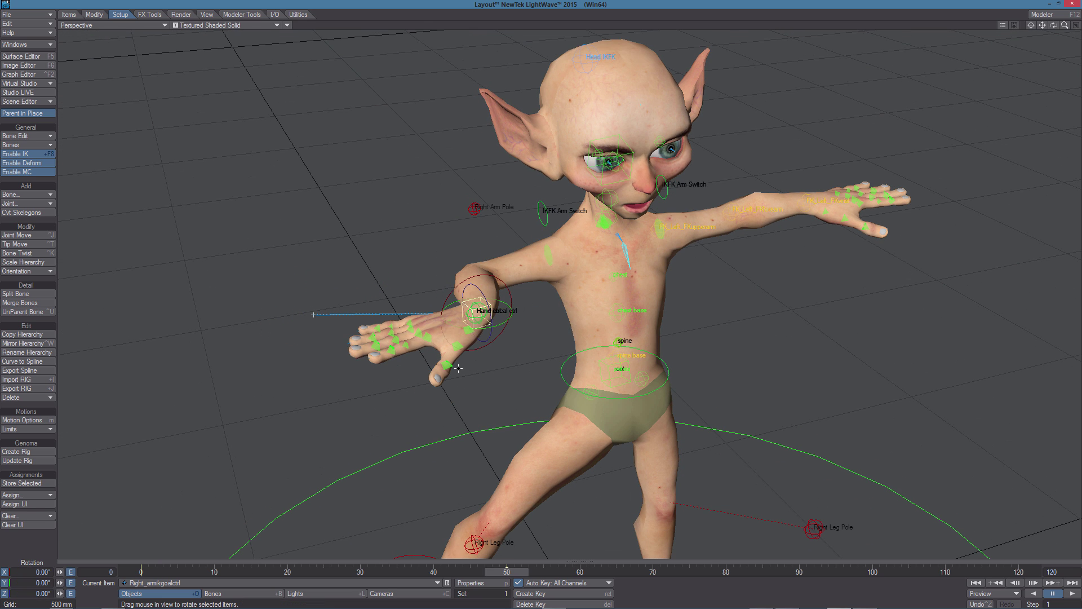
{"action": "left_click_drag", "start_coordinate": [535, 195], "coordinate": [659, 286]}
{"action": "right_click_drag", "start_coordinate": [769, 300], "coordinate": [807, 300]}
{"action": "left_click_drag", "start_coordinate": [516, 326], "coordinate": [482, 293]}
{"action": "right_click_drag", "start_coordinate": [674, 306], "coordinate": [674, 328]}
{"action": "left_click_drag", "start_coordinate": [674, 327], "coordinate": [676, 311]}
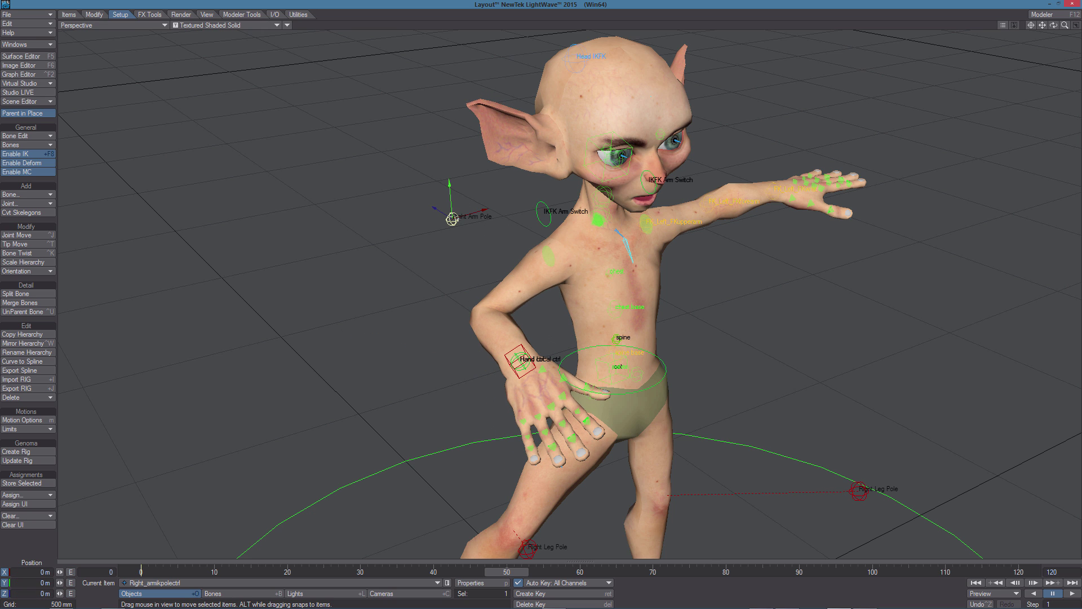
{"action": "mouse_move", "coordinate": [453, 219]}
{"action": "left_mouse_down"}
{"action": "mouse_move", "coordinate": [466, 367]}
{"action": "mouse_move", "coordinate": [448, 152]}
{"action": "mouse_move", "coordinate": [458, 218]}
{"action": "left_mouse_up"}
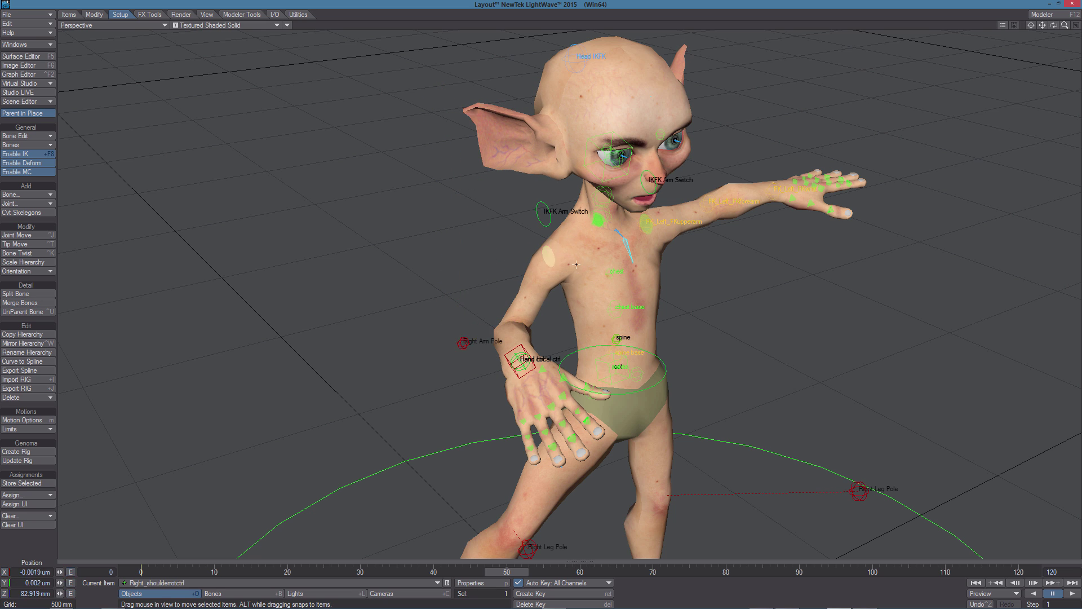
- Display the model as Textured Shaded Solid Wireframe and bank the right shoulder rotation control
{"action": "key", "text": "y"}
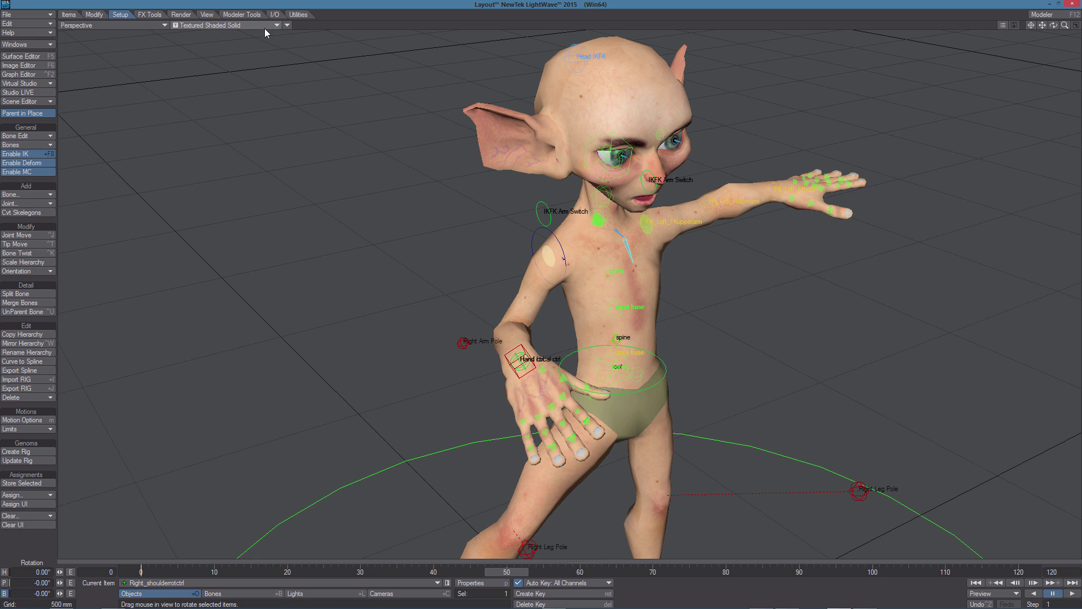
{"action": "left_click", "coordinate": [287, 26]}
{"action": "left_click", "coordinate": [277, 34]}
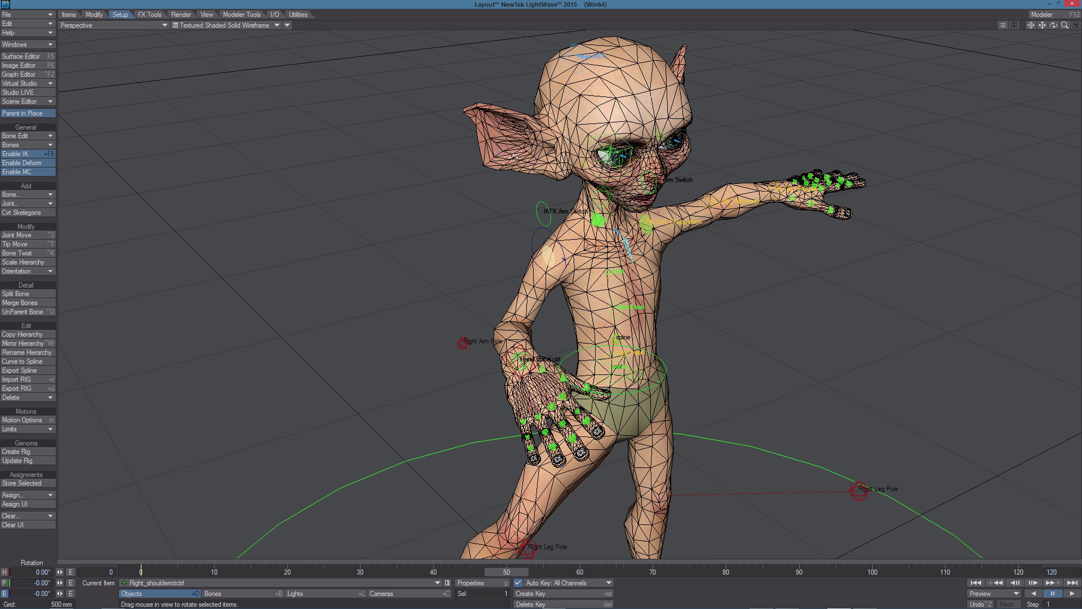
{"action": "right_click_drag", "start_coordinate": [837, 351], "coordinate": [784, 351]}
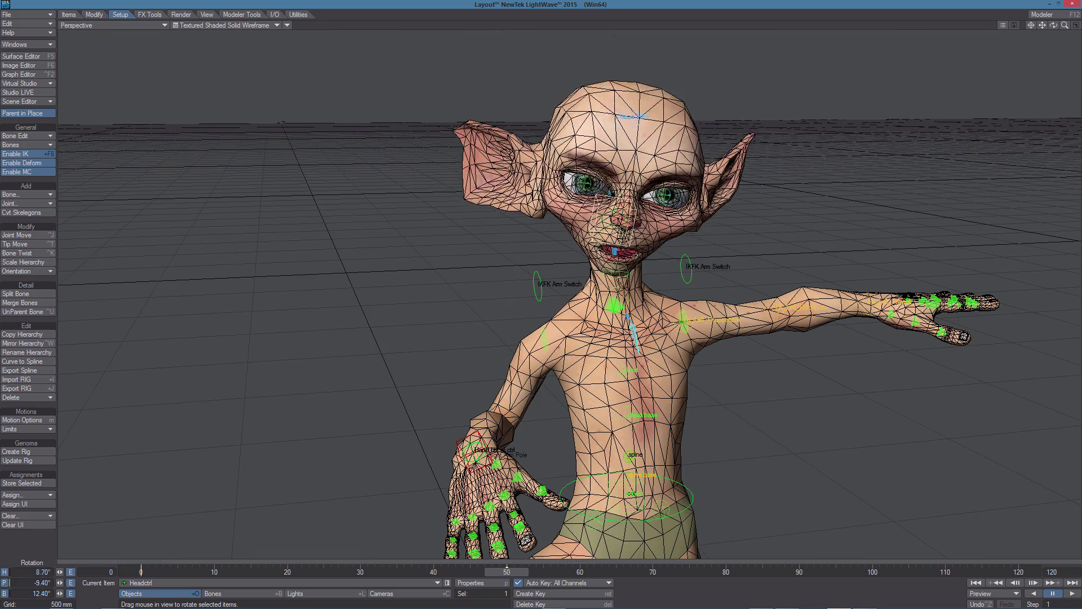
- Pitch the head control to about 4.70° and try rotating the left eye control
{"action": "mouse_move", "coordinate": [615, 220]}
{"action": "left_mouse_down"}
{"action": "mouse_move", "coordinate": [640, 226]}
{"action": "mouse_move", "coordinate": [614, 236]}
{"action": "left_mouse_up"}
{"action": "left_click_drag", "start_coordinate": [420, 158], "coordinate": [590, 230], "text": "alt"}
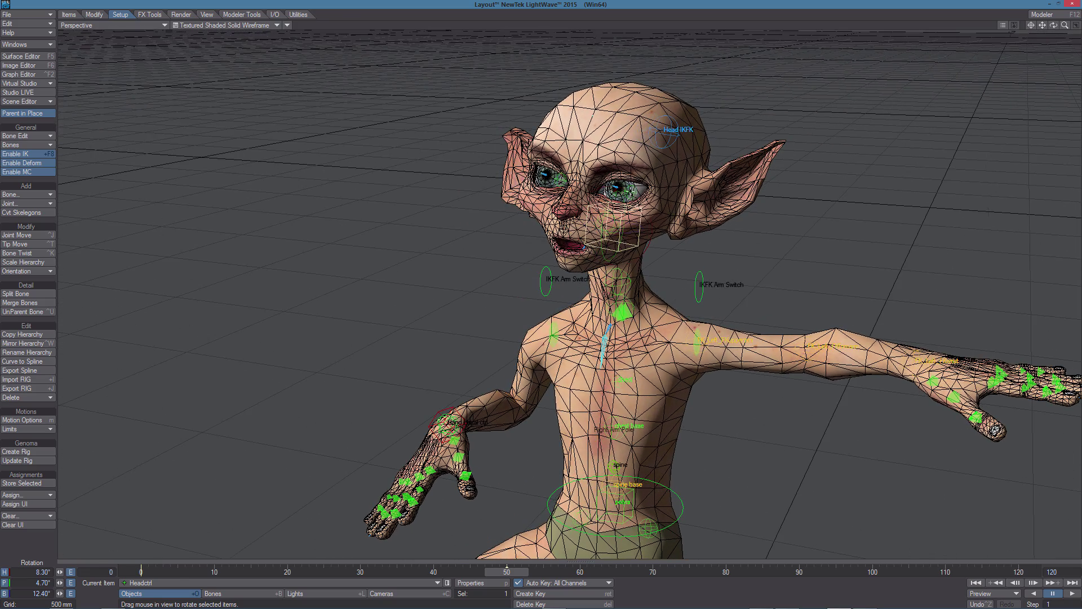
{"action": "left_click", "coordinate": [633, 191]}
{"action": "left_click_drag", "start_coordinate": [697, 211], "coordinate": [641, 211]}
{"action": "left_click_drag", "start_coordinate": [708, 284], "coordinate": [750, 284]}
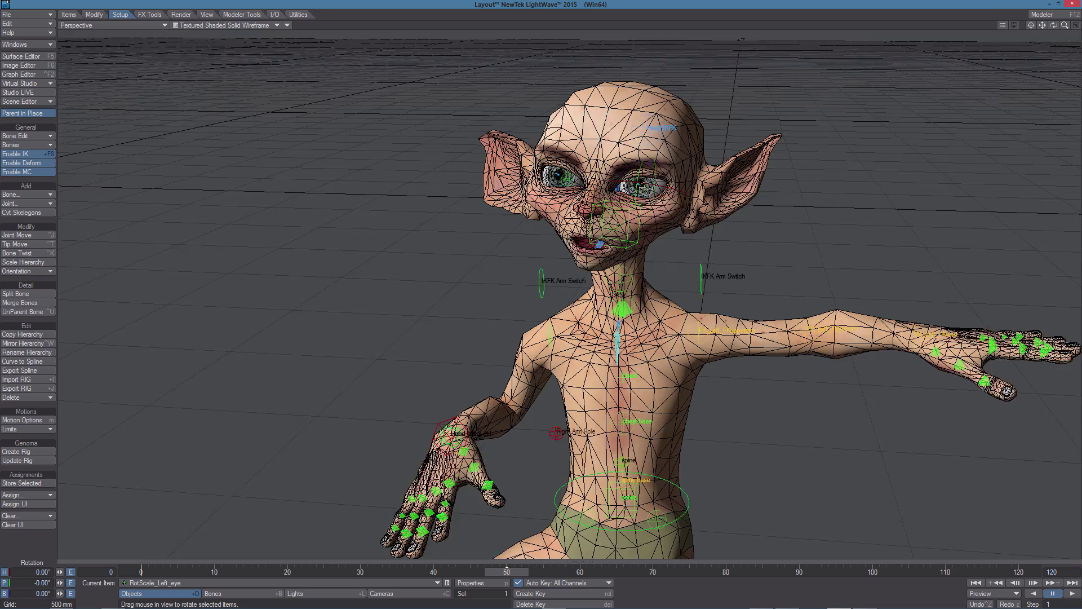
{"action": "left_click_drag", "start_coordinate": [630, 277], "coordinate": [662, 266], "text": "alt"}
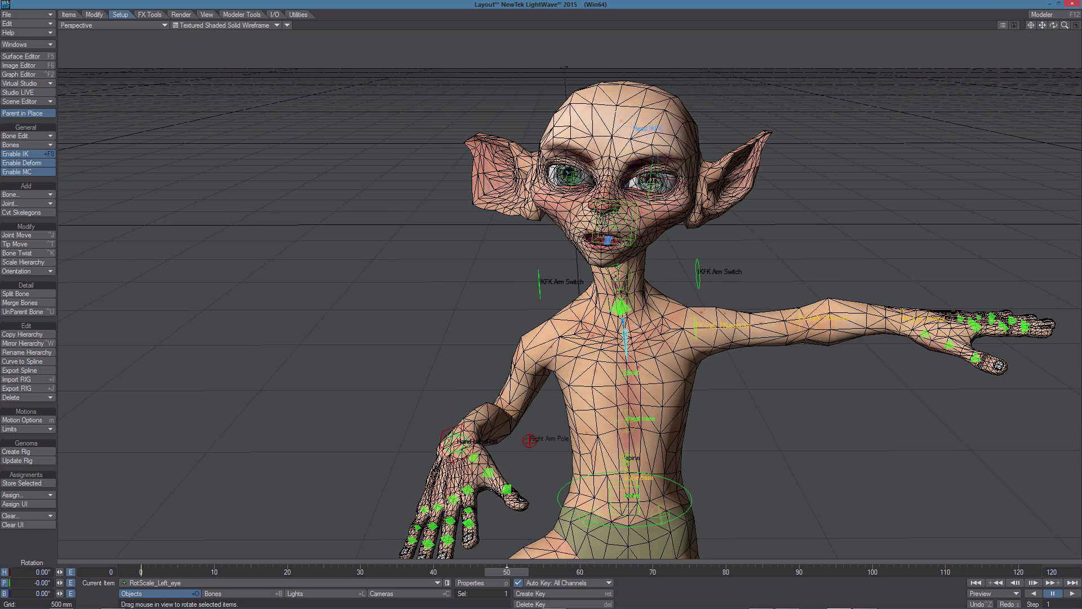
- Switch to Modeler, create a new object and paste the rigged elf body into it
{"action": "key", "text": "F12"}
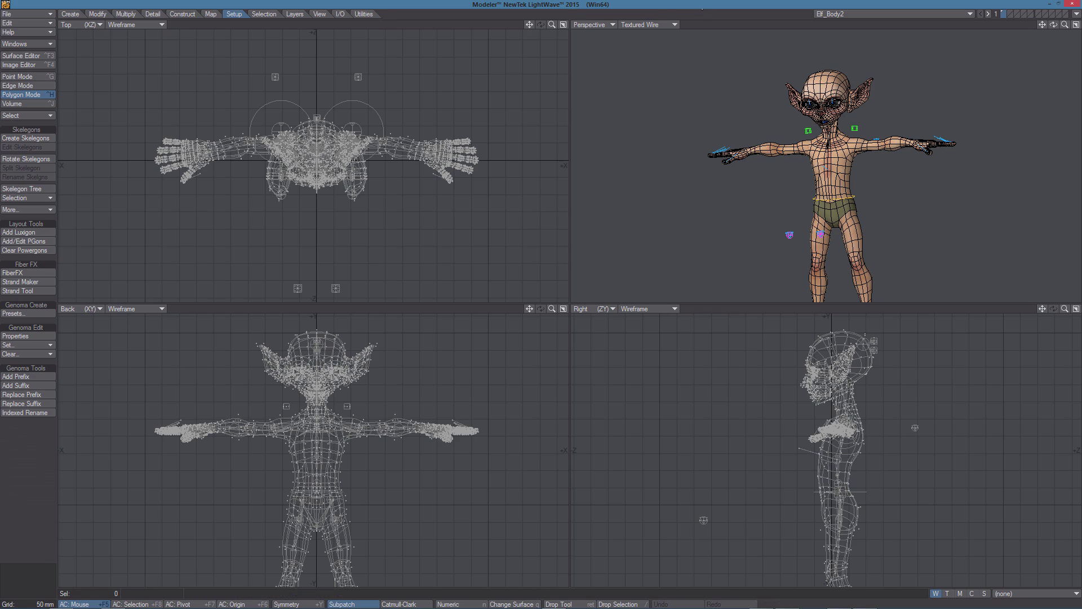
{"action": "left_click_drag", "start_coordinate": [796, 162], "coordinate": [836, 146], "text": "alt"}
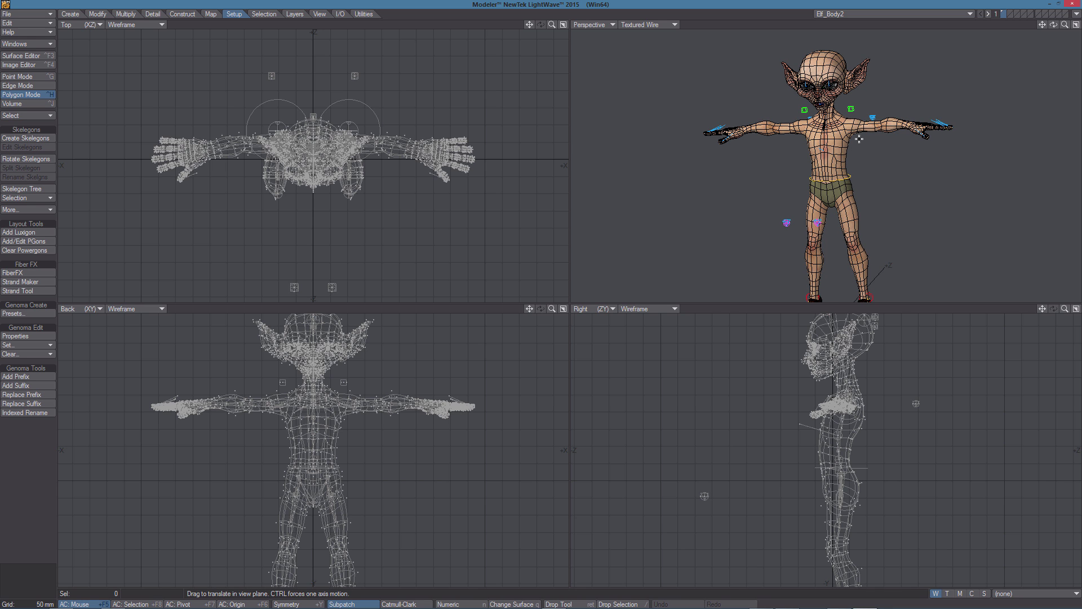
{"action": "key", "text": "ctrl+n"}
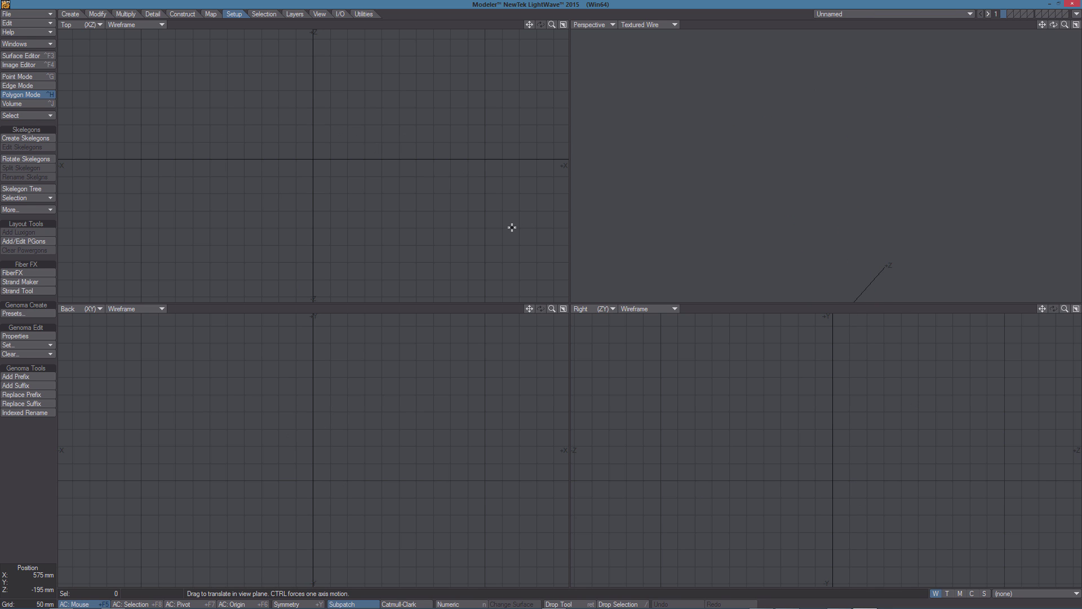
{"action": "key", "text": "ctrl+v"}
{"action": "key", "text": "a"}
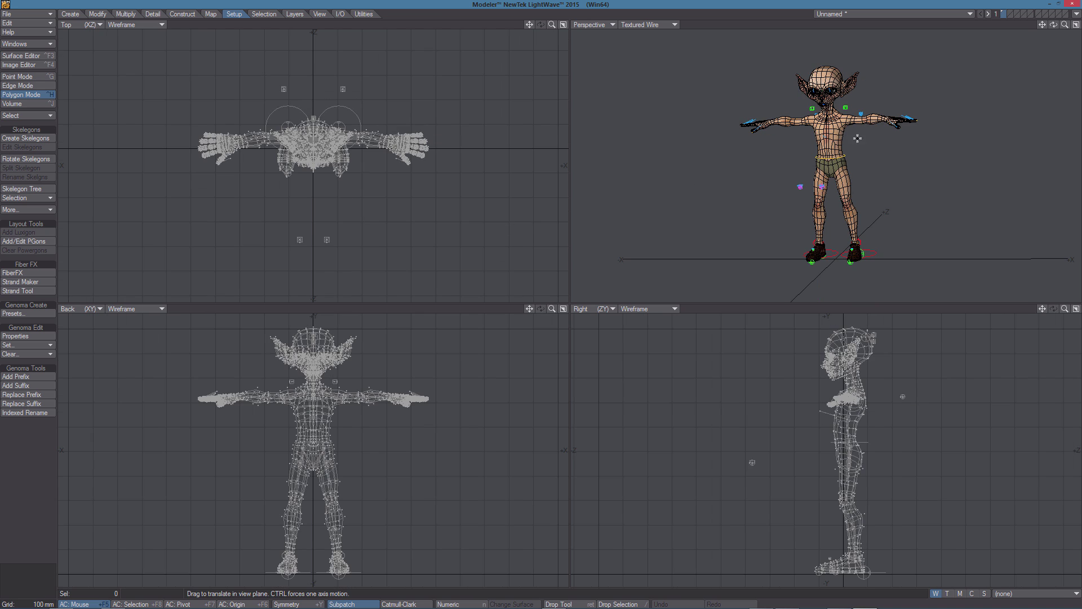
{"action": "scroll", "coordinate": [846, 116], "scroll_direction": "up", "scroll_amount": 3}
{"action": "left_click_drag", "start_coordinate": [846, 113], "coordinate": [846, 125], "text": "alt+shift"}
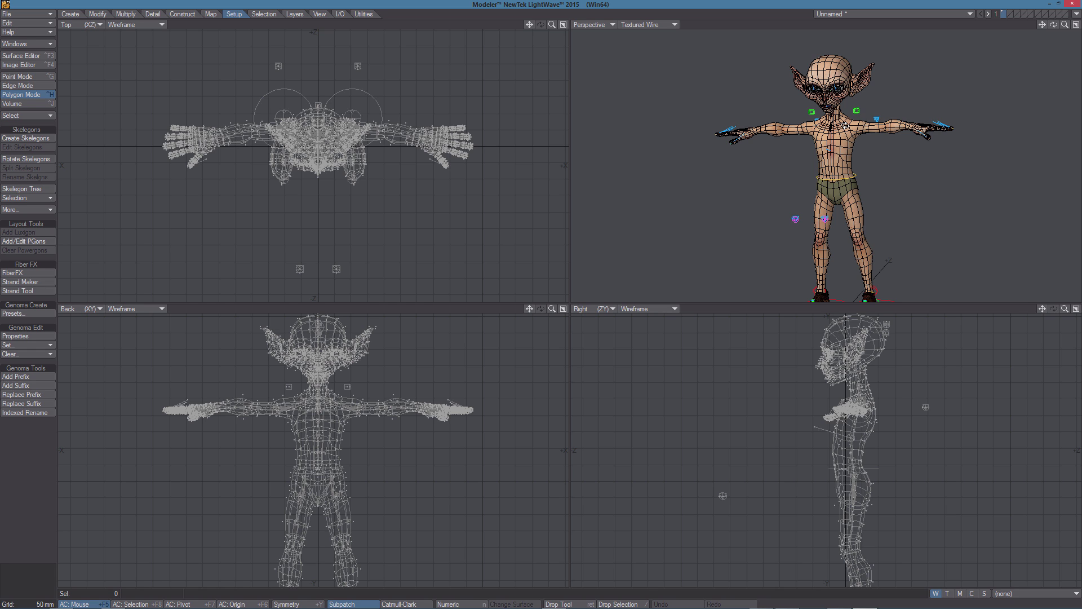
- On the second layer, with the body as background, draw a two-bone skelegon chain from the left ear's base to its tip
{"action": "left_click", "coordinate": [1003, 13]}
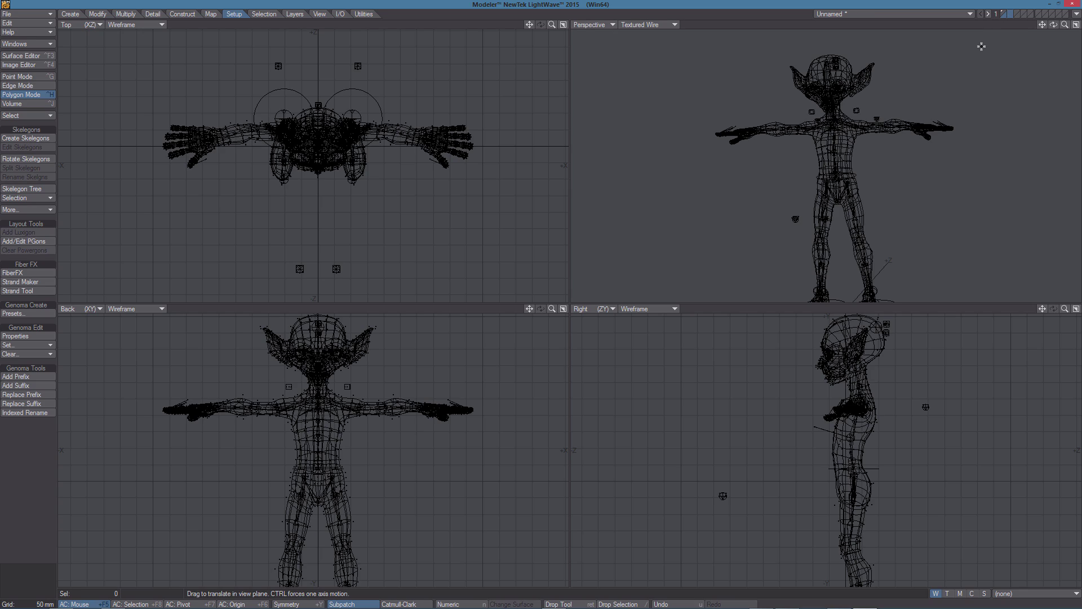
{"action": "scroll", "coordinate": [394, 355], "scroll_direction": "up", "scroll_amount": 4}
{"action": "left_click_drag", "start_coordinate": [351, 412], "coordinate": [440, 488], "text": "alt"}
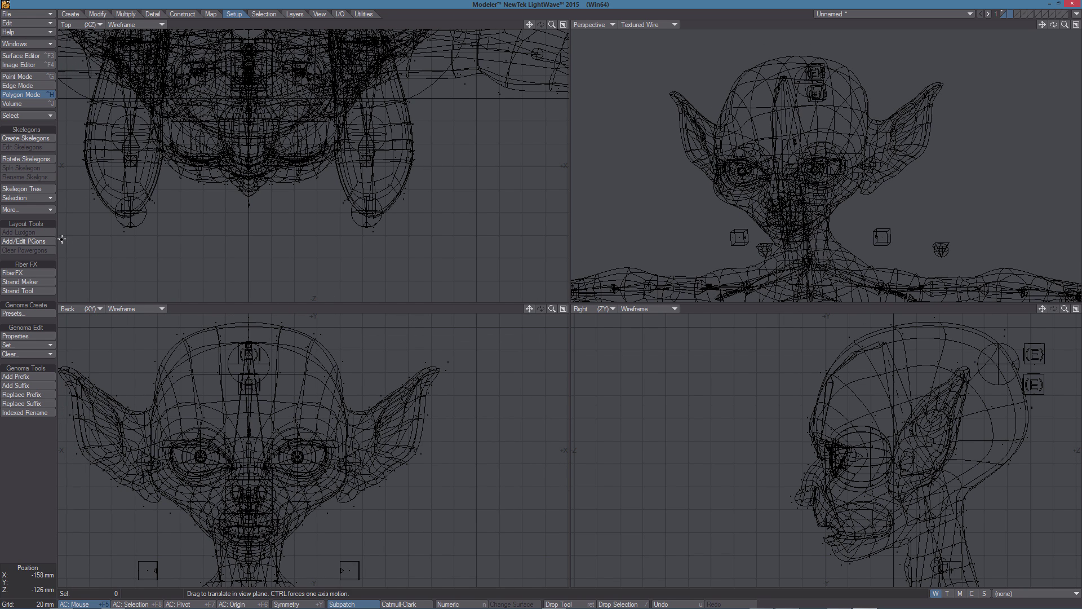
{"action": "left_click", "coordinate": [27, 138]}
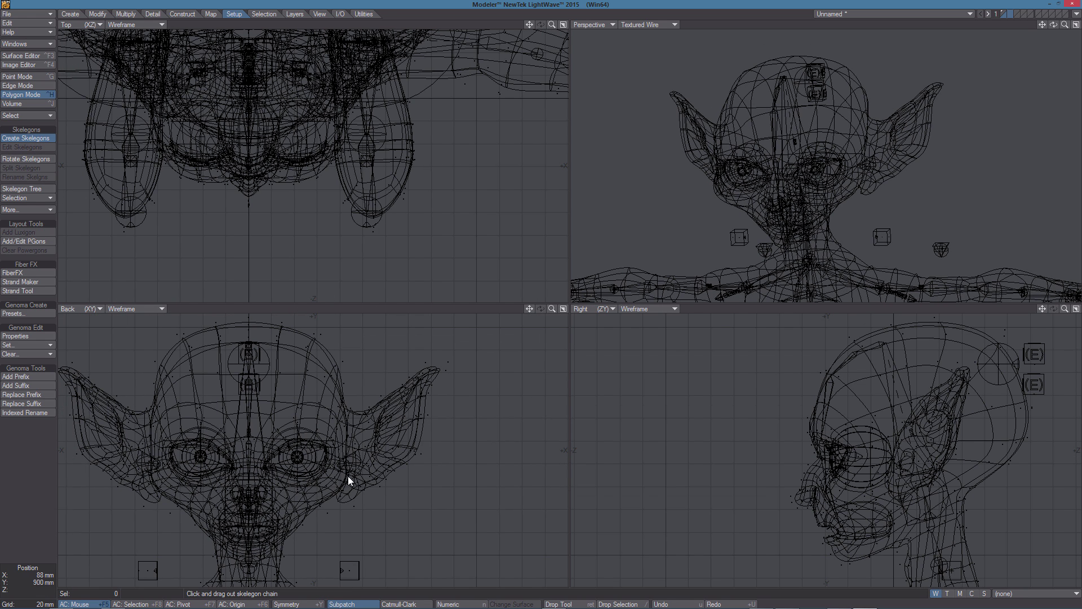
{"action": "left_click_drag", "start_coordinate": [346, 462], "coordinate": [379, 447]}
{"action": "left_click", "coordinate": [398, 416]}
{"action": "left_click_drag", "start_coordinate": [408, 414], "coordinate": [433, 379]}
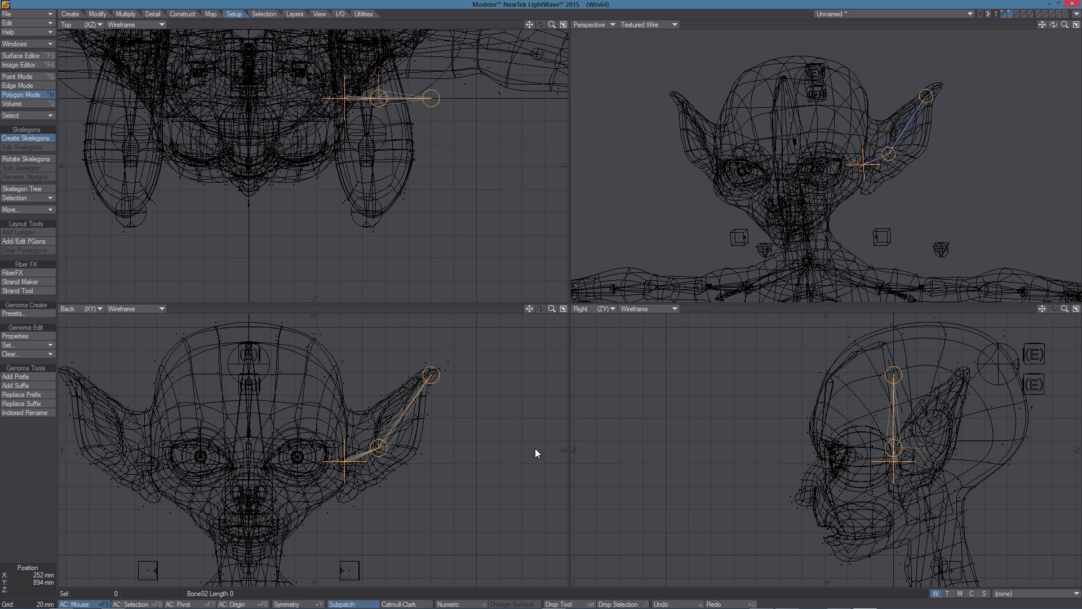
{"action": "key", "text": "Return"}
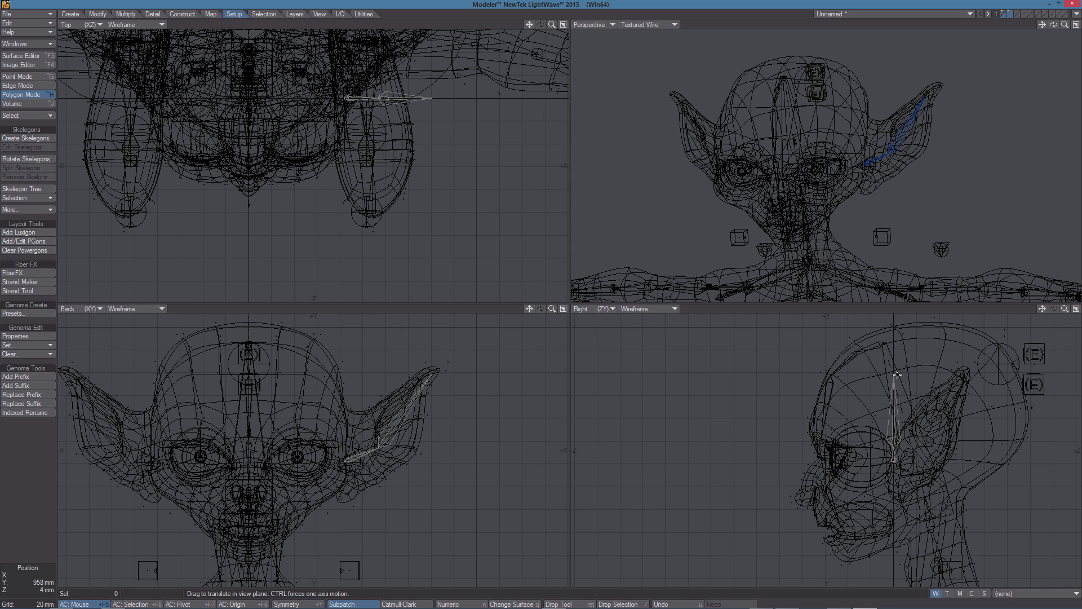
- Move the ear skelegons' joints in the side view to follow the ear from base to tip
{"action": "left_click_drag", "start_coordinate": [897, 375], "coordinate": [964, 373]}
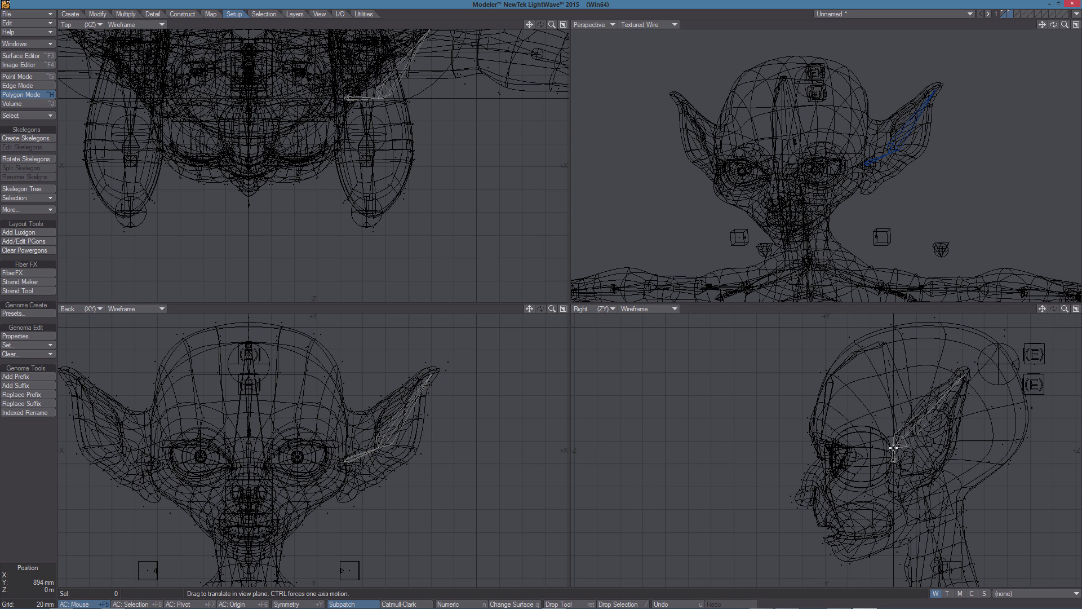
{"action": "left_click_drag", "start_coordinate": [893, 462], "coordinate": [845, 470]}
{"action": "key", "text": "Return"}
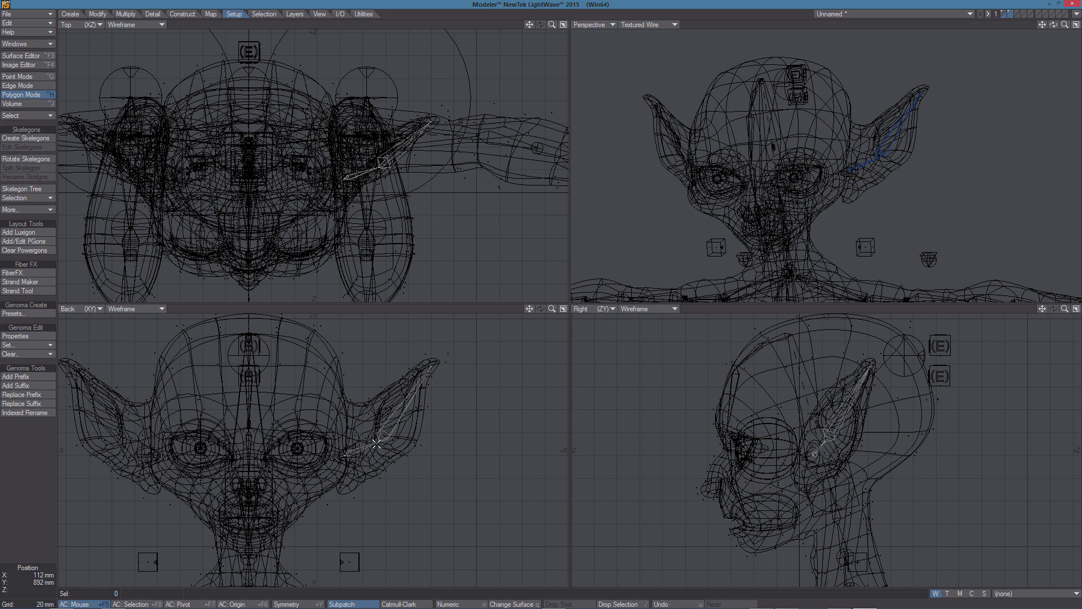
- Select both ear skelegons and give them a thicker Genoma shape
{"action": "mouse_move", "coordinate": [363, 446]}
{"action": "left_mouse_down"}
{"action": "mouse_move", "coordinate": [404, 447]}
{"action": "mouse_move", "coordinate": [397, 426]}
{"action": "left_mouse_up"}
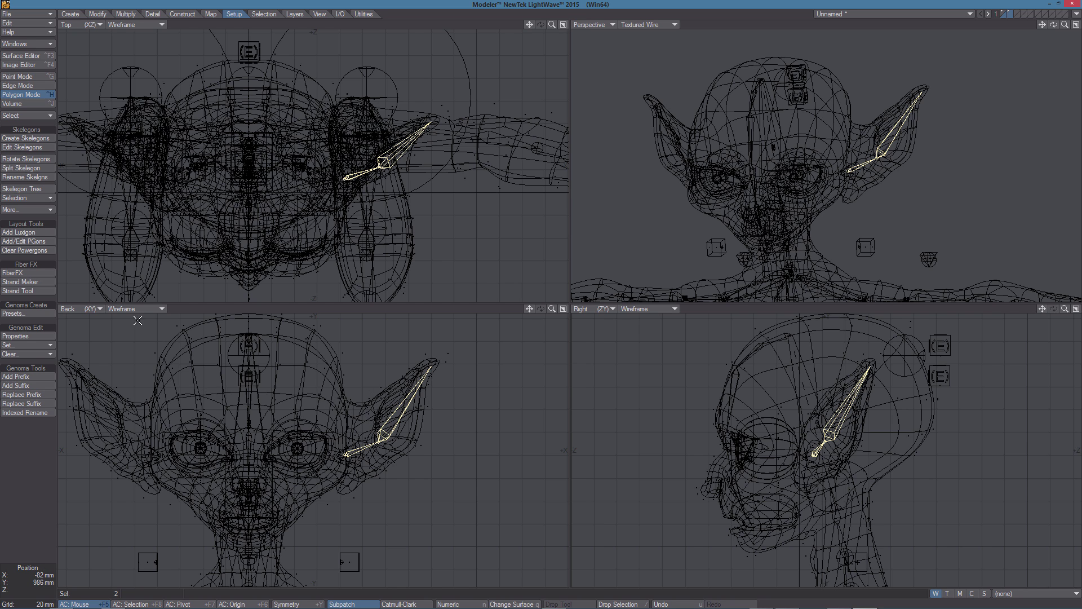
{"action": "left_click", "coordinate": [20, 346]}
{"action": "left_click", "coordinate": [34, 344]}
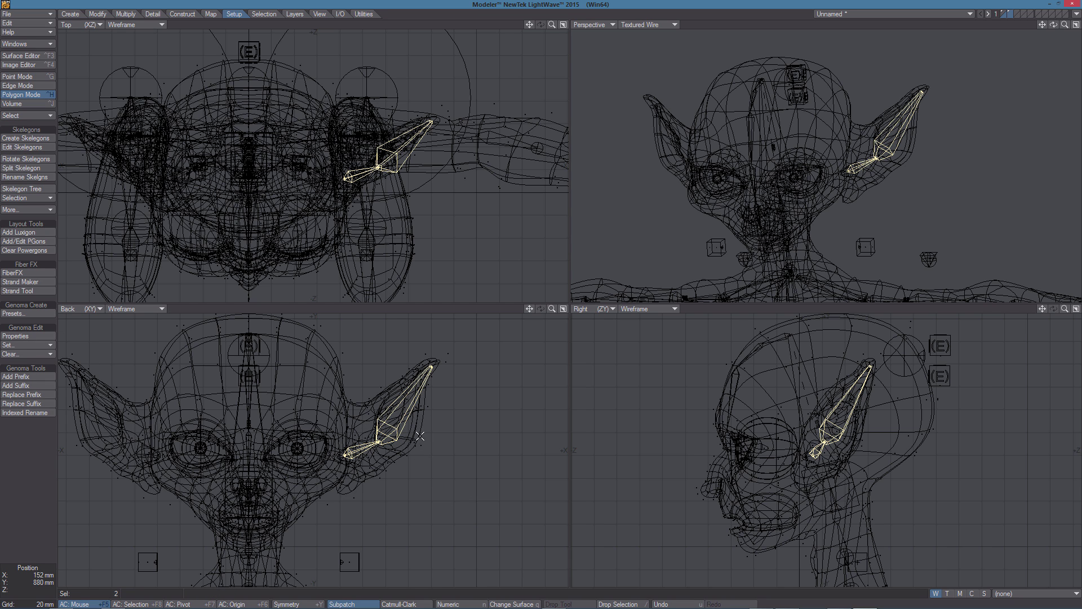
{"action": "left_click", "coordinate": [32, 500]}
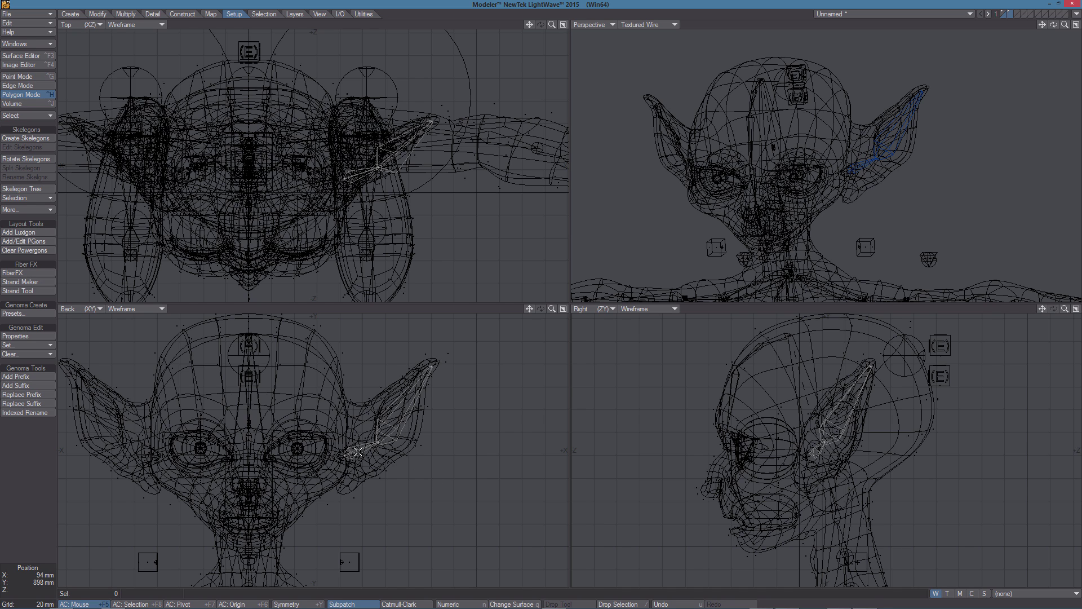
- Rename both ear skelegons with Indexed Rename, using Ear_Anchior as the base name
{"action": "left_click", "coordinate": [356, 446]}
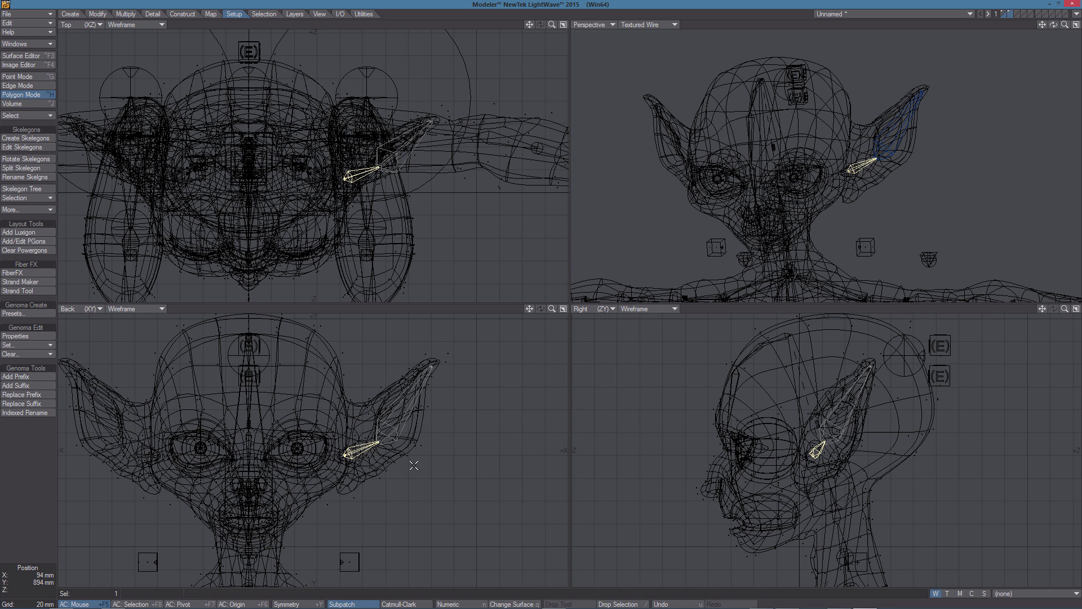
{"action": "left_click", "coordinate": [409, 424]}
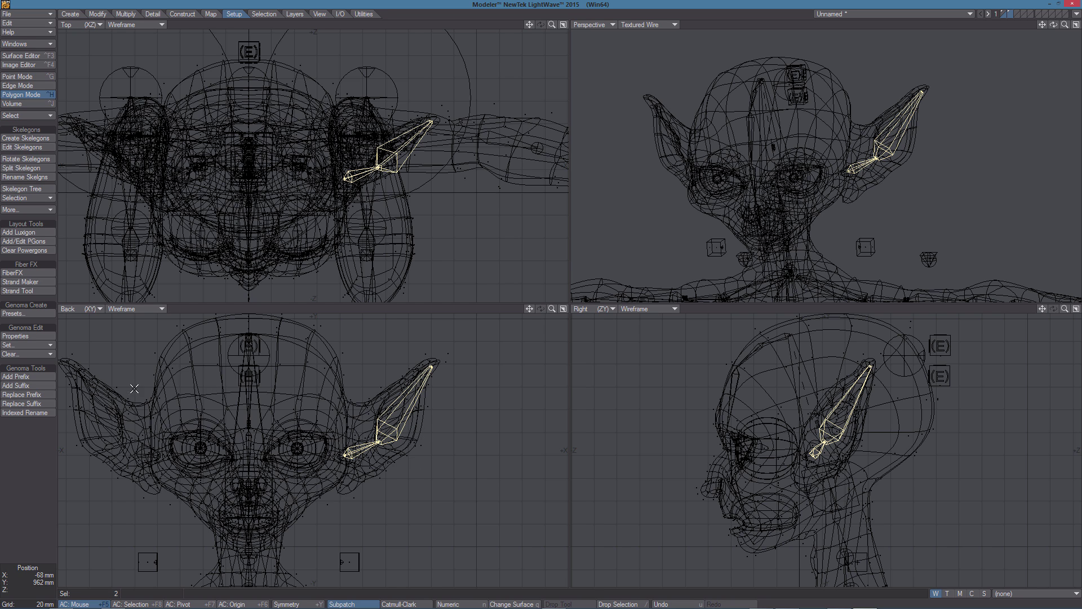
{"action": "left_click", "coordinate": [34, 414]}
{"action": "left_click_drag", "start_coordinate": [319, 234], "coordinate": [301, 266]}
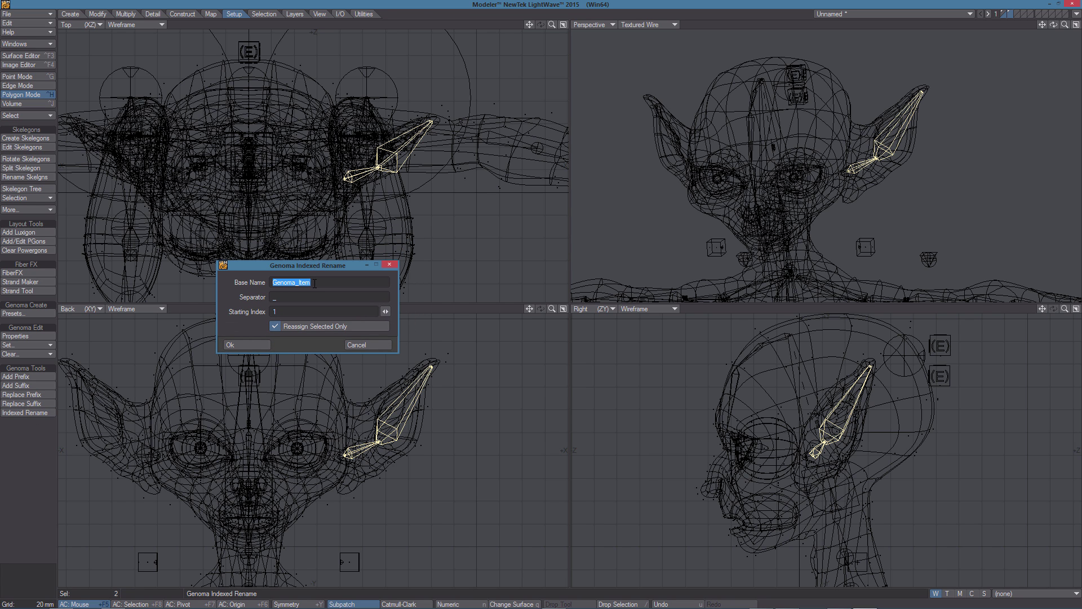
{"action": "type", "text": "Ear_Anchior"}
{"action": "left_click", "coordinate": [252, 344]}
{"action": "left_click", "coordinate": [44, 489]}
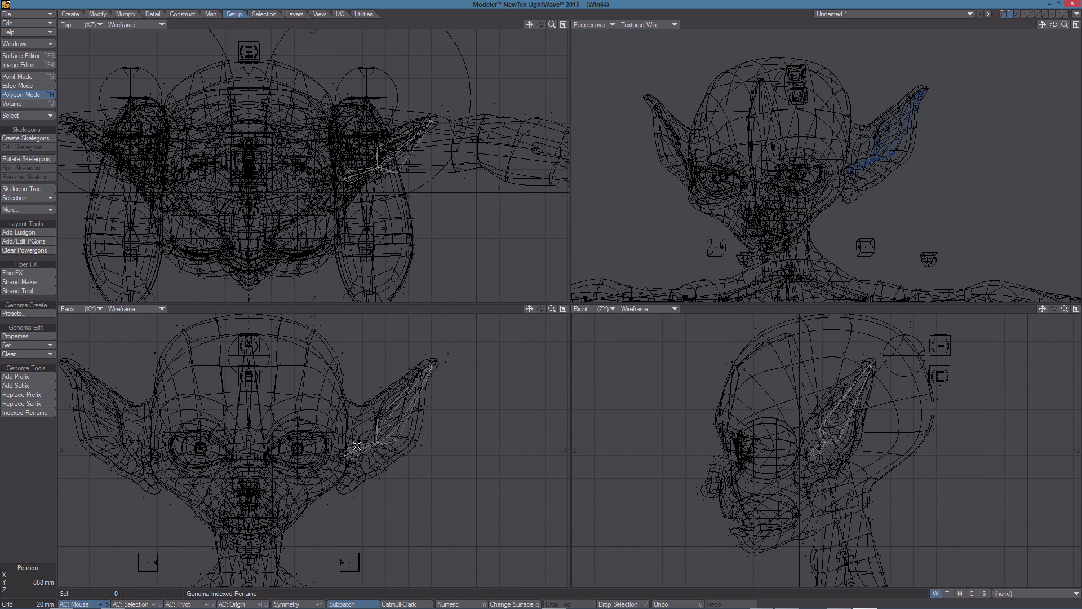
- Check the item names in the Genoma Properties of the ear's base and tip skelegons
{"action": "left_click", "coordinate": [357, 446]}
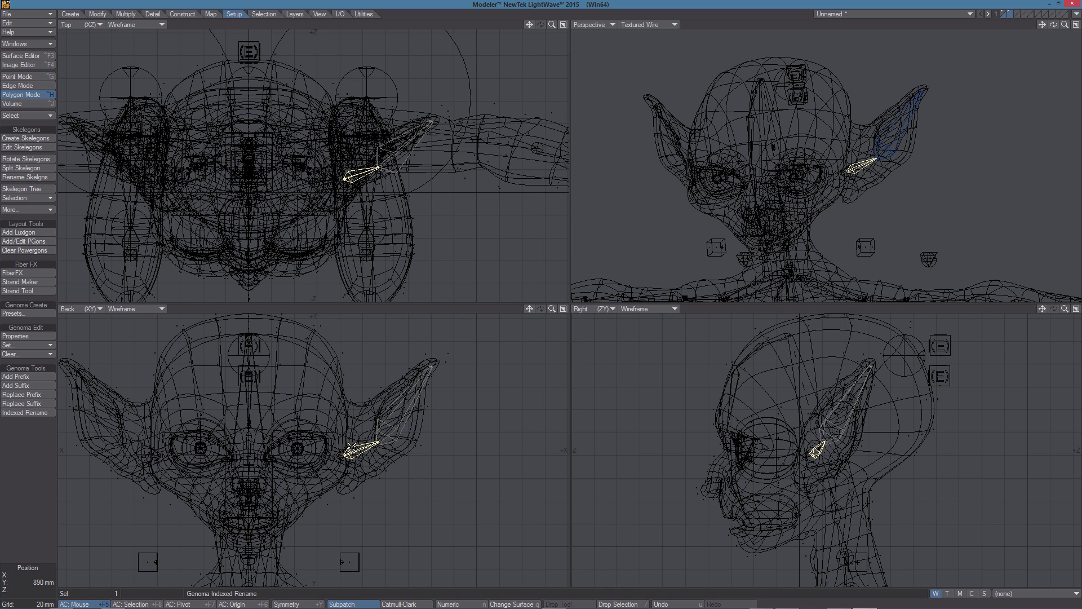
{"action": "left_click", "coordinate": [42, 337]}
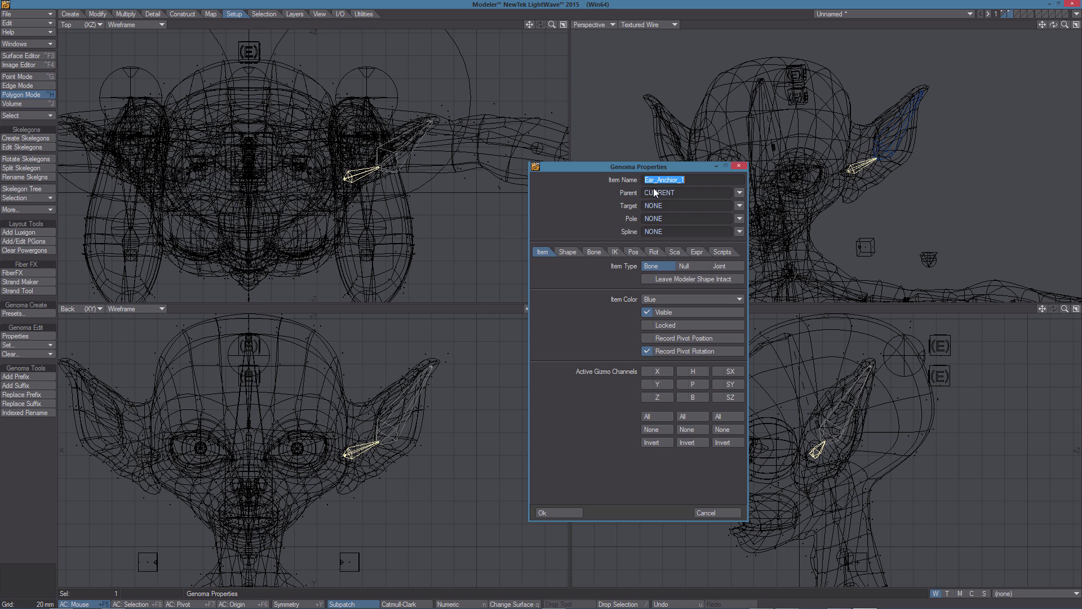
{"action": "left_click", "coordinate": [738, 166]}
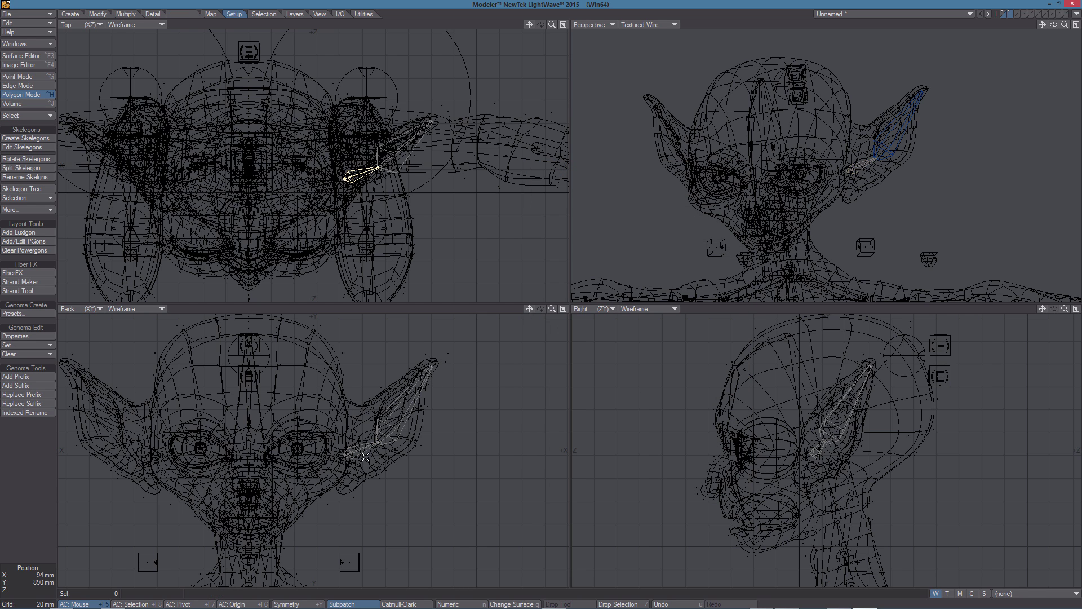
{"action": "left_click", "coordinate": [403, 436]}
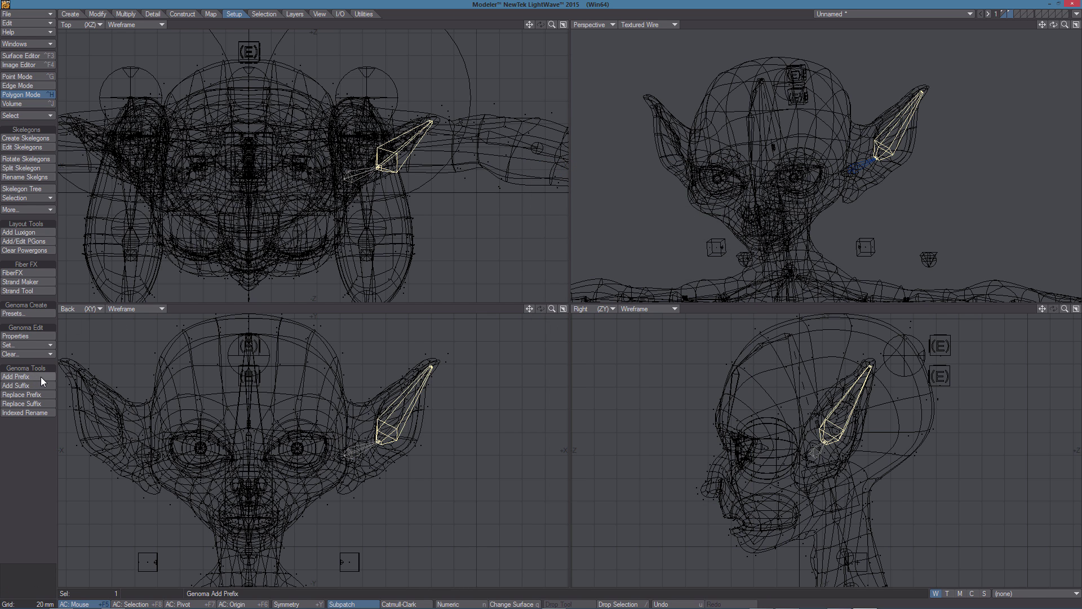
{"action": "left_click", "coordinate": [33, 337]}
{"action": "left_click", "coordinate": [31, 337]}
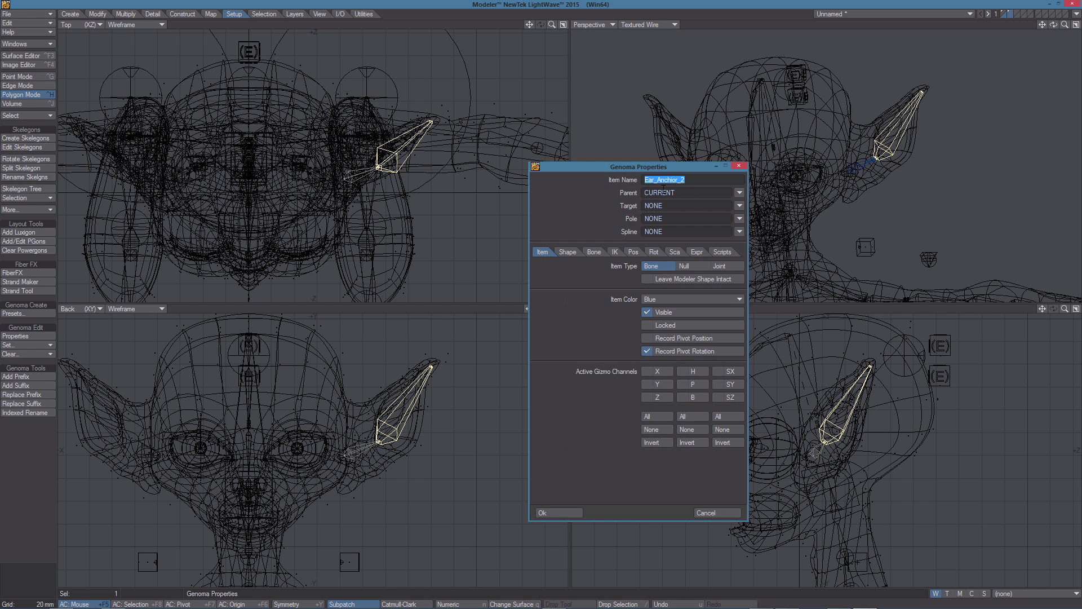
{"action": "left_click", "coordinate": [738, 166]}
{"action": "left_click", "coordinate": [353, 454]}
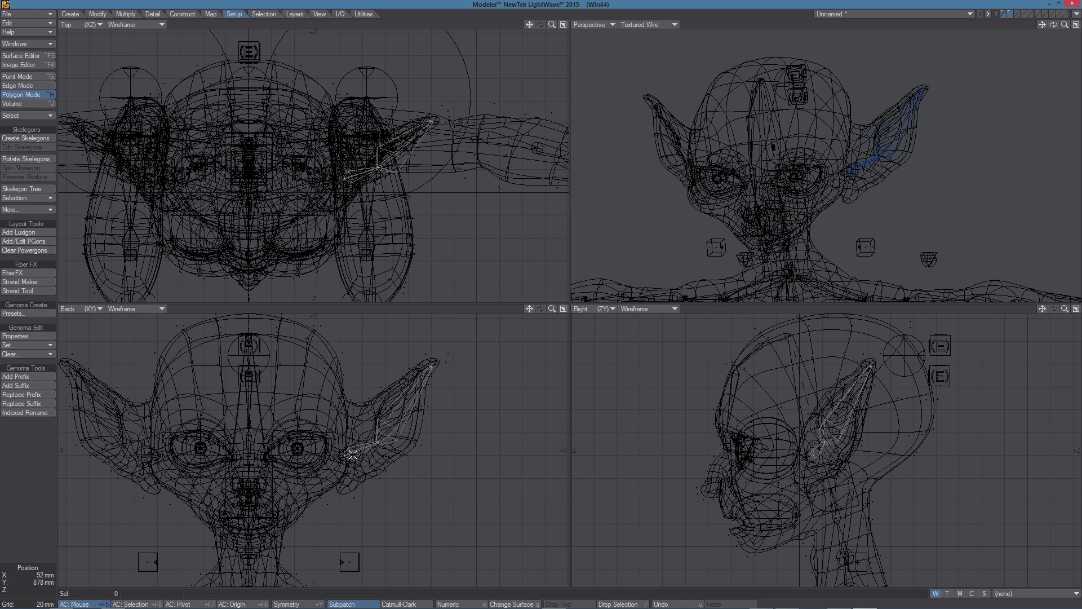
{"action": "left_click", "coordinate": [356, 450]}
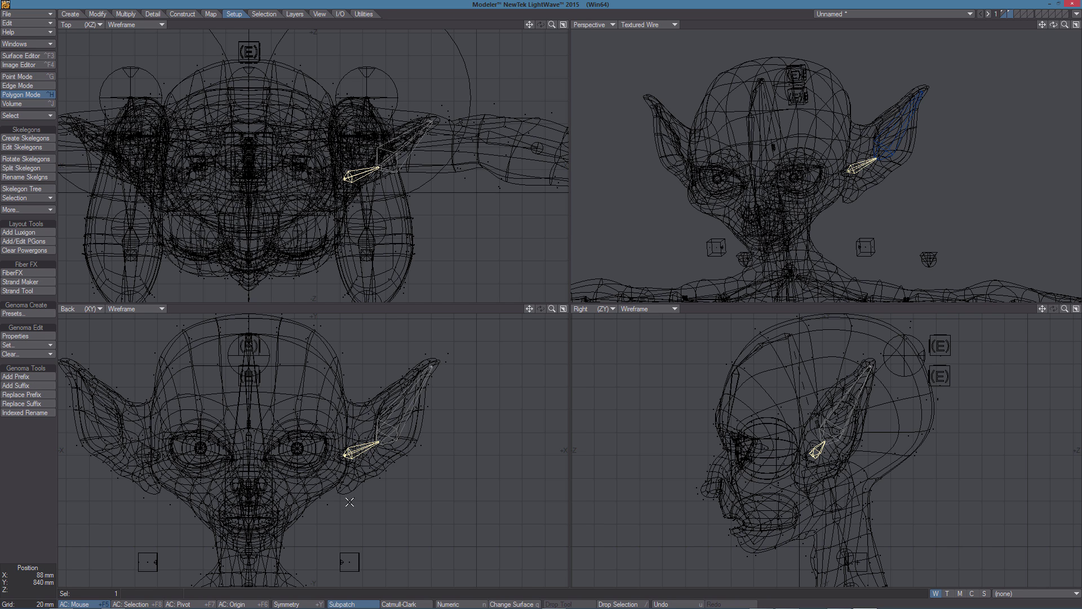
{"action": "left_click", "coordinate": [52, 513]}
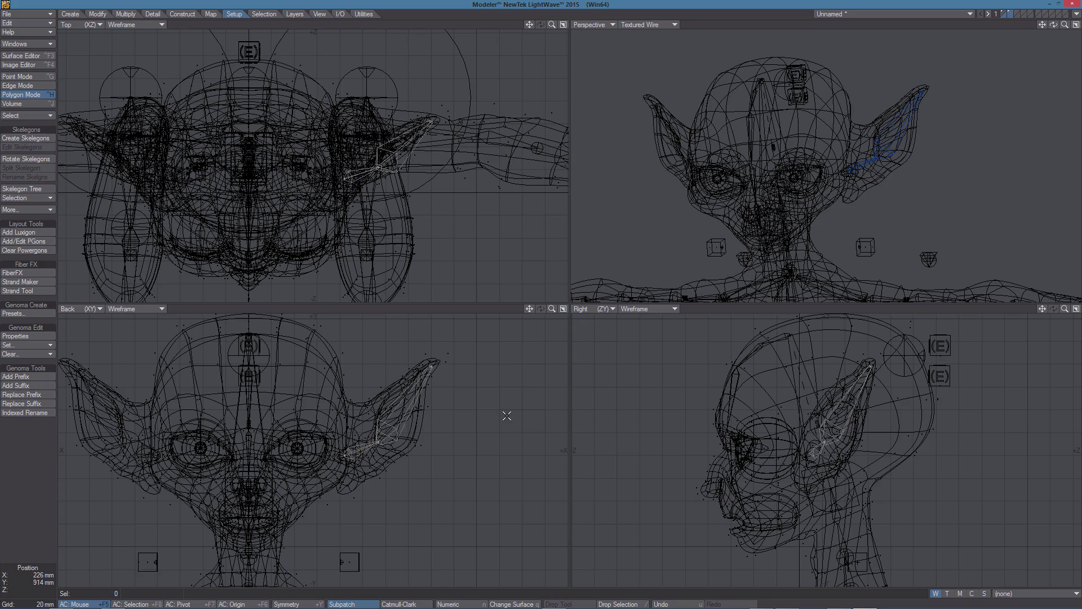
- On the body layer, select the large head skelegon and copy its item name, WorldHead, from its Genoma Properties
{"action": "key", "text": "1"}
{"action": "scroll", "coordinate": [324, 391], "scroll_direction": "up", "scroll_amount": 5}
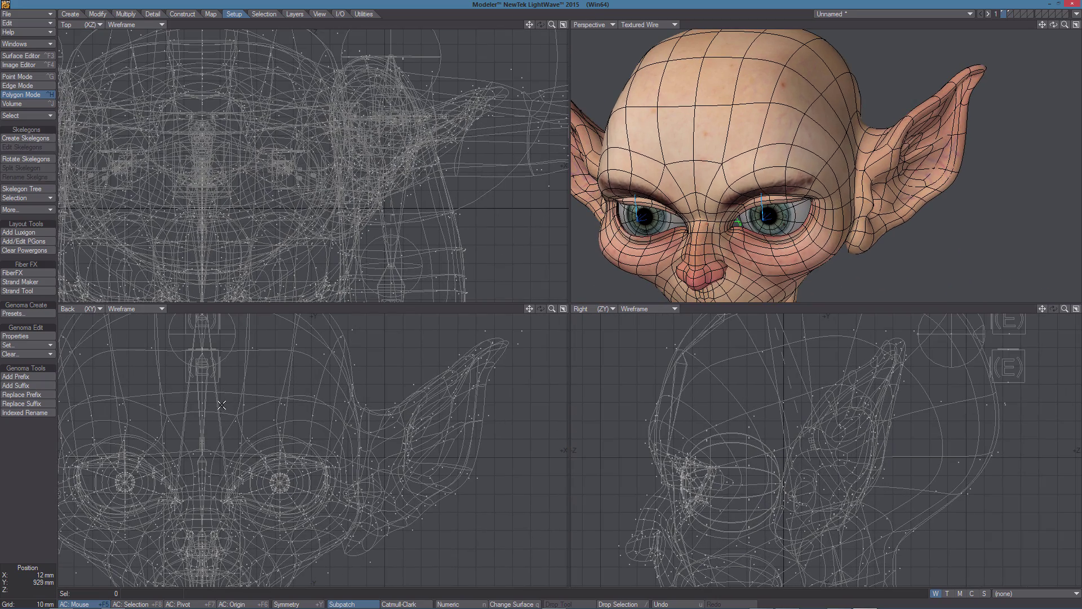
{"action": "left_click", "coordinate": [219, 406]}
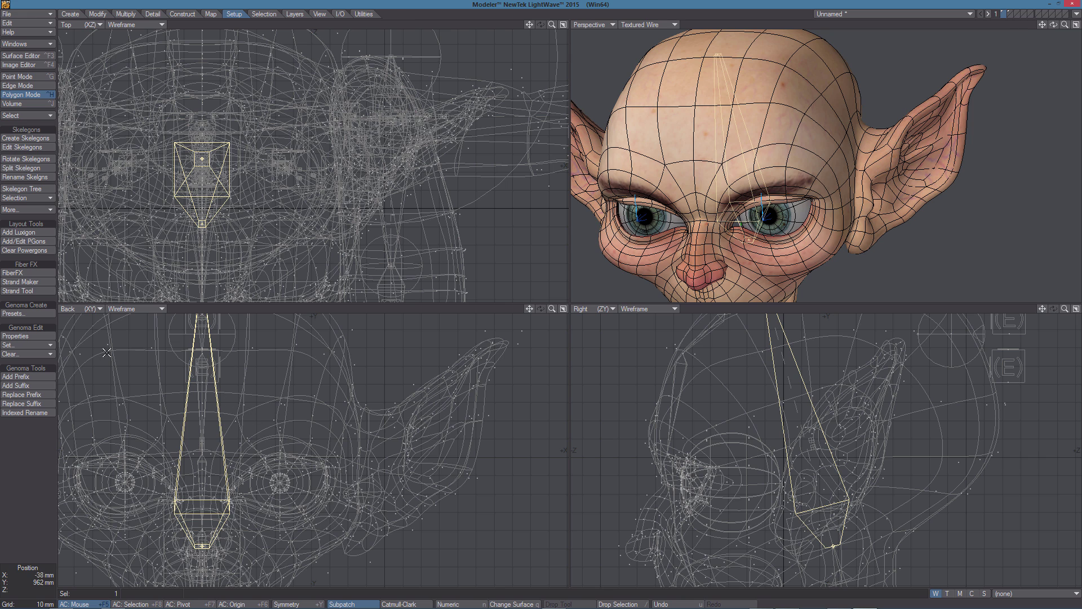
{"action": "left_click", "coordinate": [28, 336]}
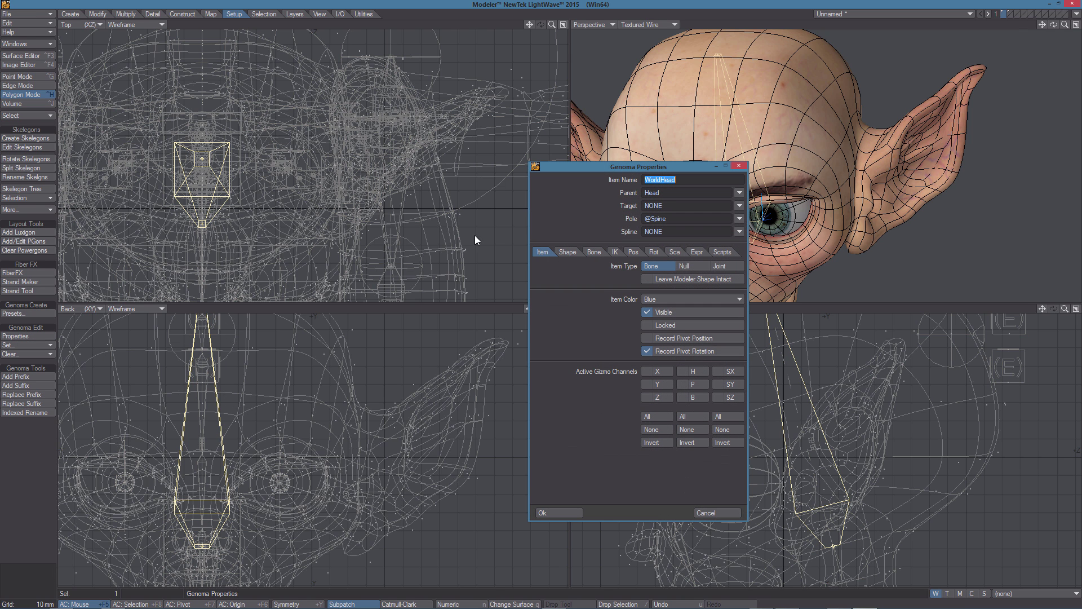
{"action": "left_click", "coordinate": [654, 180]}
{"action": "left_click_drag", "start_coordinate": [690, 179], "coordinate": [639, 178]}
{"action": "left_click", "coordinate": [559, 512]}
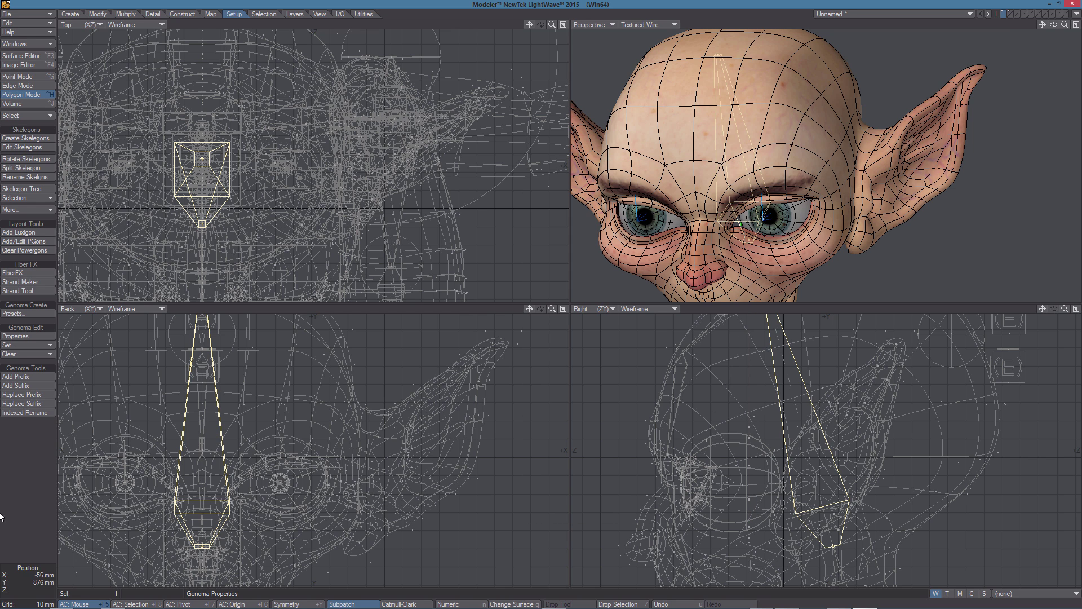
- On the second layer, set the parent of the ear's base skelegon to WorldHead
{"action": "key", "text": "2"}
{"action": "left_click", "coordinate": [362, 480]}
{"action": "left_click", "coordinate": [35, 335]}
{"action": "left_click", "coordinate": [681, 192]}
{"action": "type", "text": "WorldHead"}
{"action": "left_click", "coordinate": [556, 513]}
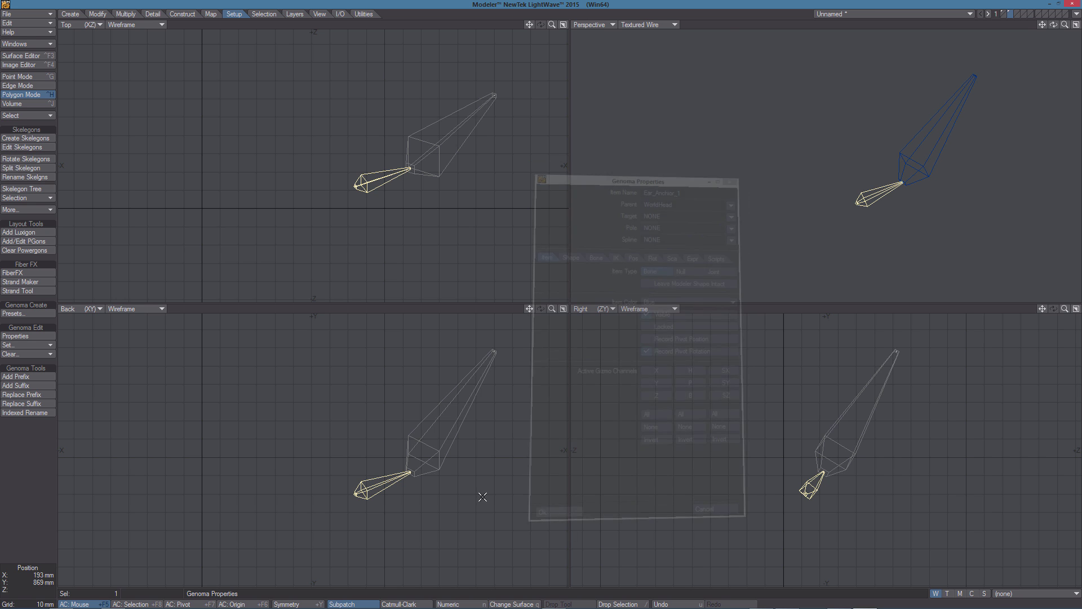
- Mirror the ear skelegons across X = 0 to create the opposite ear's bones
{"action": "left_click", "coordinate": [365, 491]}
{"action": "left_click_drag", "start_coordinate": [364, 491], "coordinate": [281, 476], "text": "ctrl+alt"}
{"action": "left_click_drag", "start_coordinate": [282, 475], "coordinate": [358, 468], "text": "alt"}
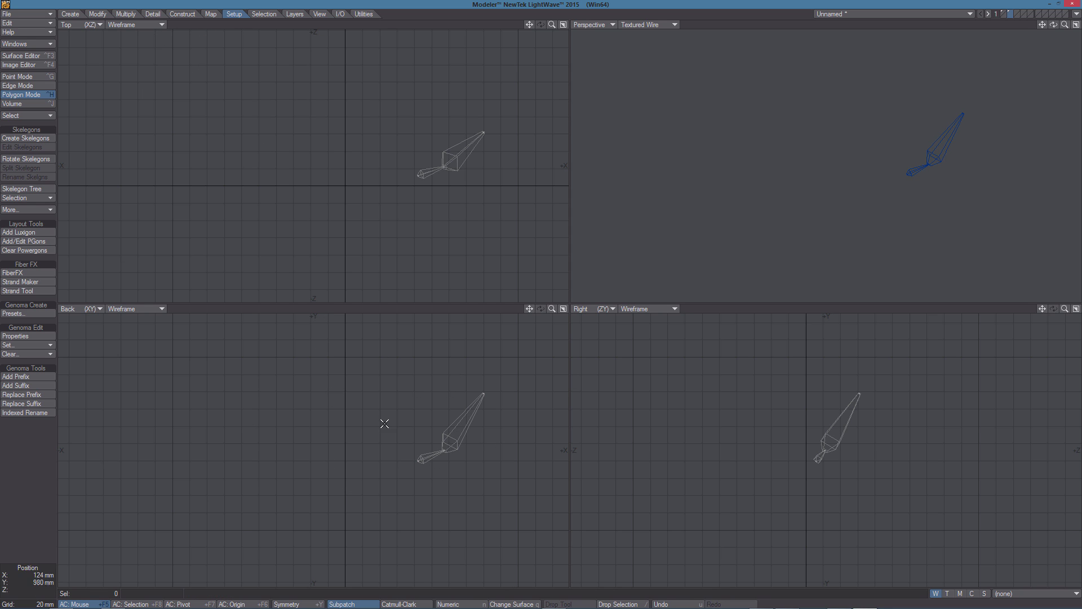
{"action": "key", "text": "shift+v"}
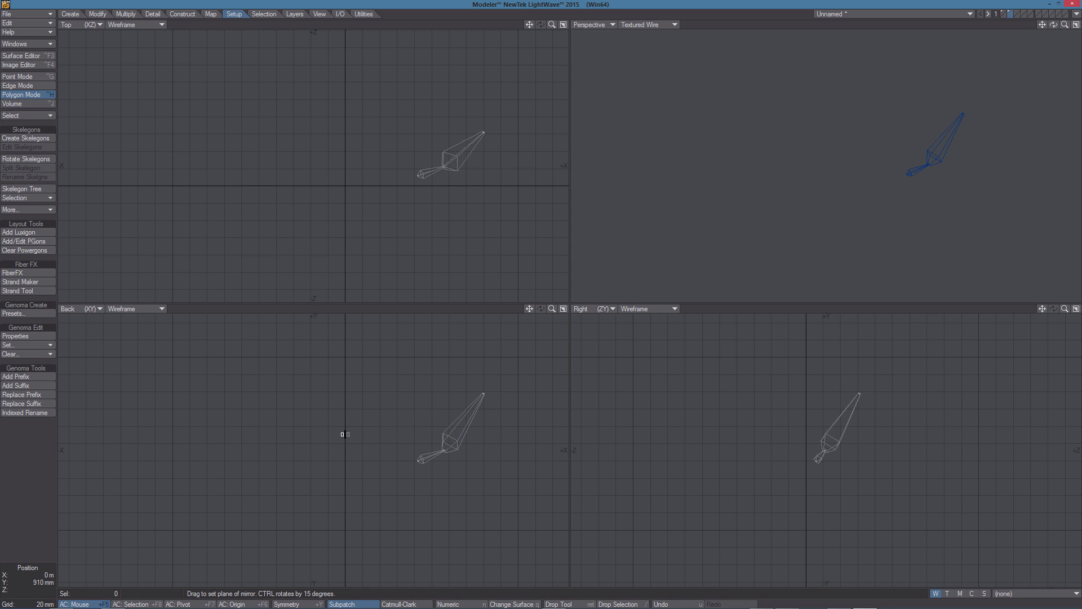
{"action": "left_click_drag", "start_coordinate": [342, 434], "coordinate": [343, 451]}
{"action": "key", "text": "space"}
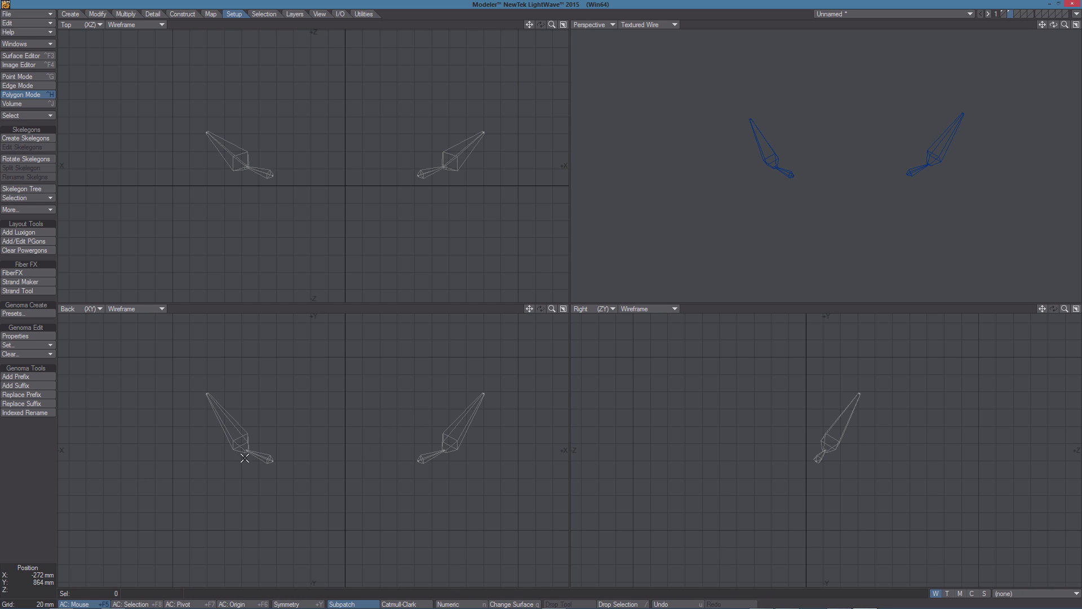
- Add the prefix Right with an underscore separator to the mirrored ear skelegons, and check the base skelegon's Genoma Properties
{"action": "left_click", "coordinate": [225, 427], "text": "shift"}
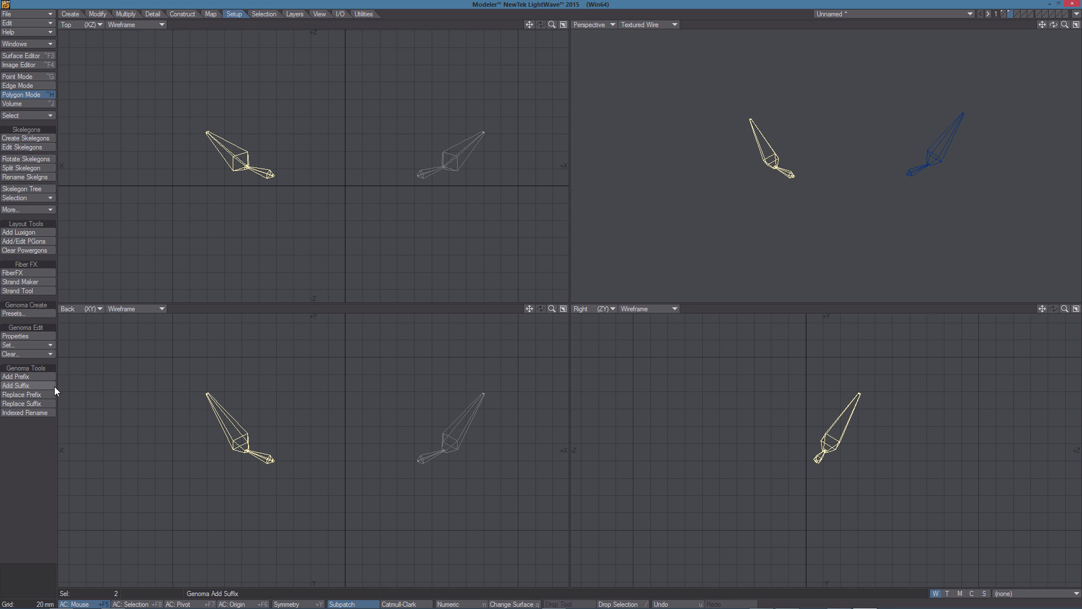
{"action": "left_click", "coordinate": [33, 377]}
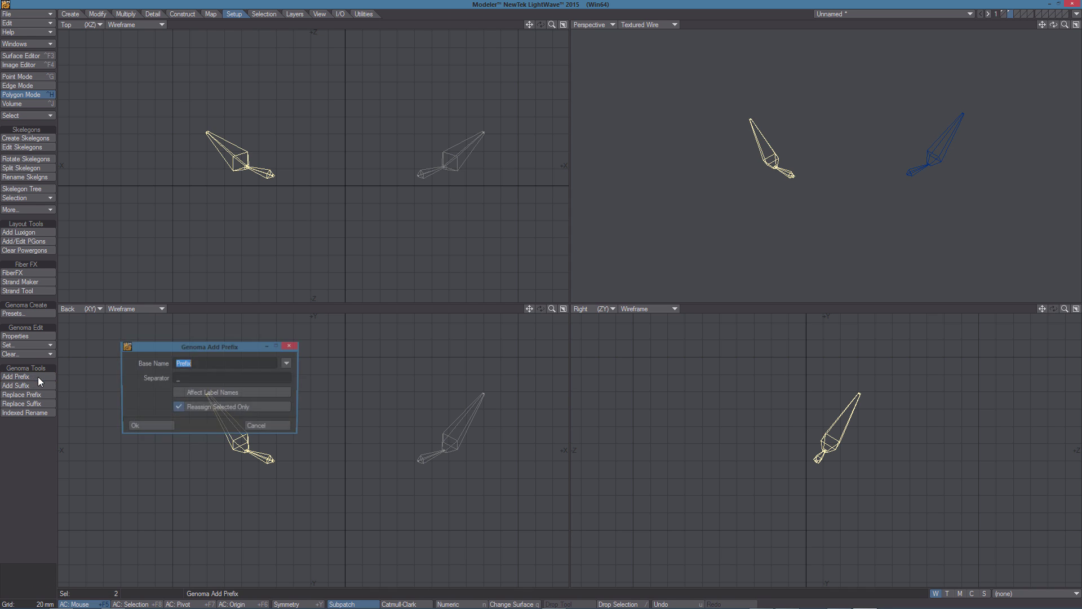
{"action": "type", "text": "Right"}
{"action": "left_click", "coordinate": [153, 427]}
{"action": "left_click", "coordinate": [45, 450]}
{"action": "left_click", "coordinate": [267, 458]}
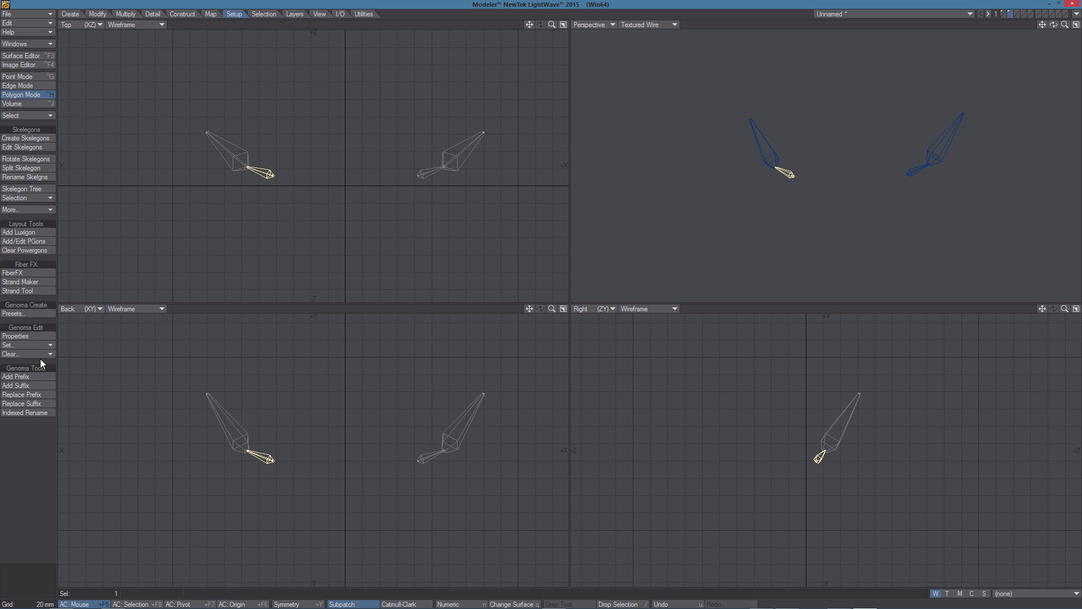
{"action": "left_click", "coordinate": [29, 336]}
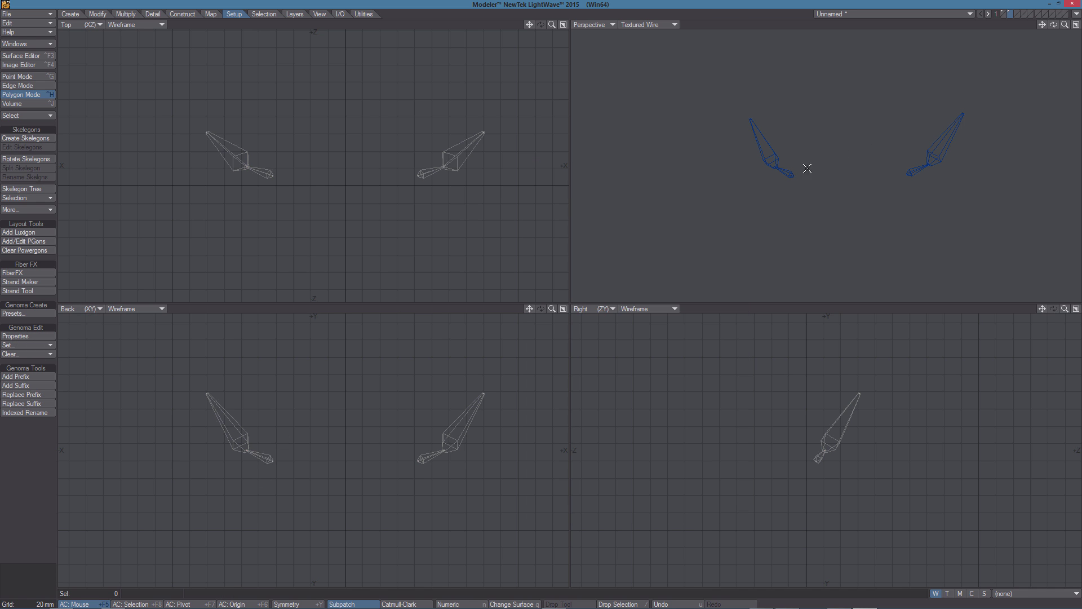
- Cut the ear skelegons from their layer and paste them into the first layer and into the Elf_Body2 object
{"action": "key", "text": "ctrl+x"}
{"action": "key", "text": "1"}
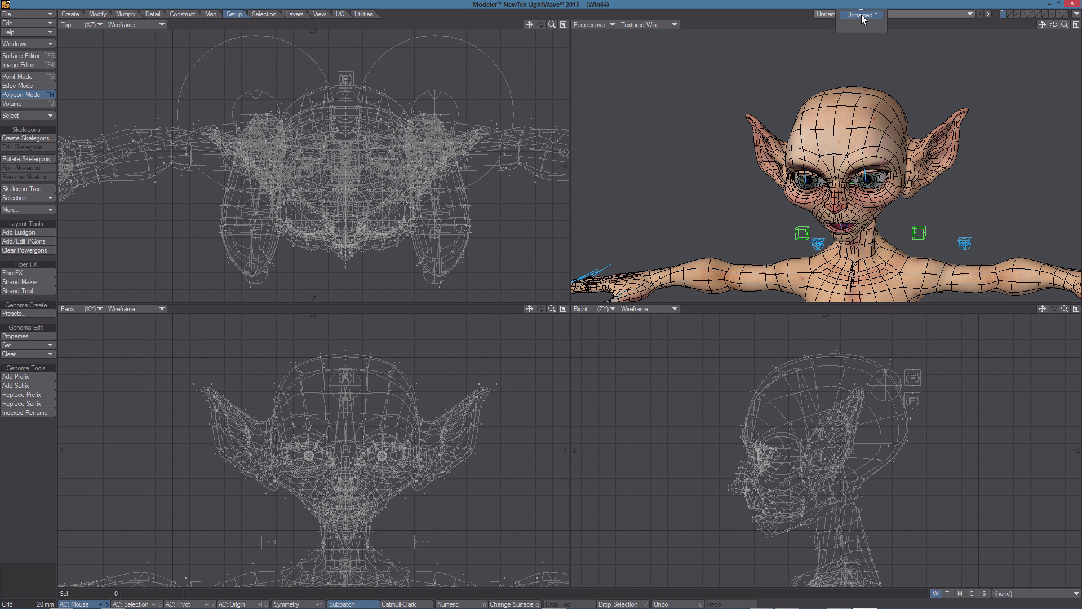
{"action": "key", "text": "ctrl+v"}
{"action": "left_click", "coordinate": [843, 12]}
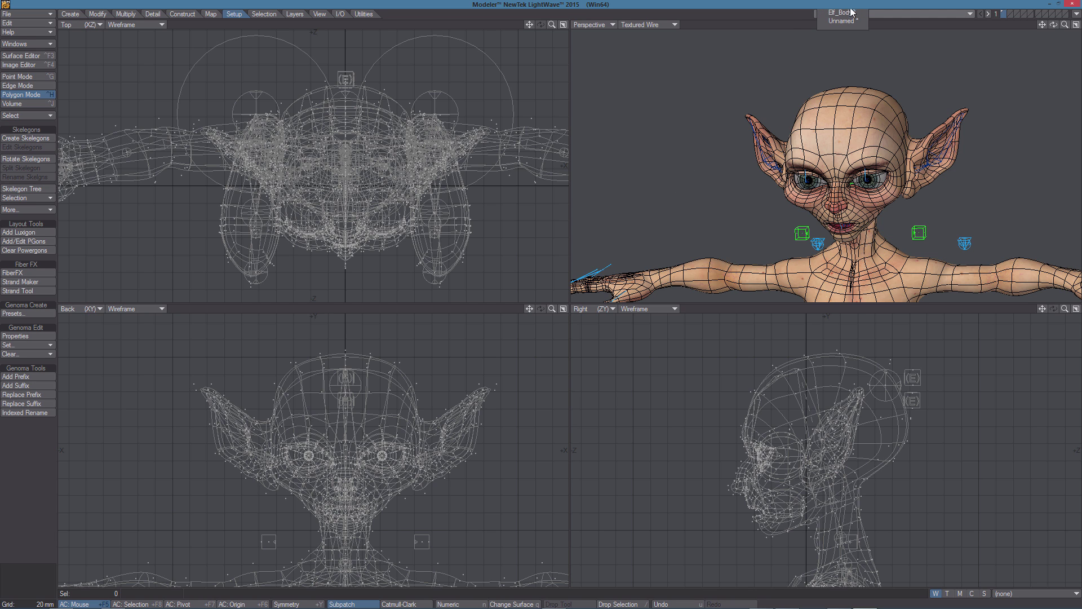
{"action": "left_click", "coordinate": [840, 19]}
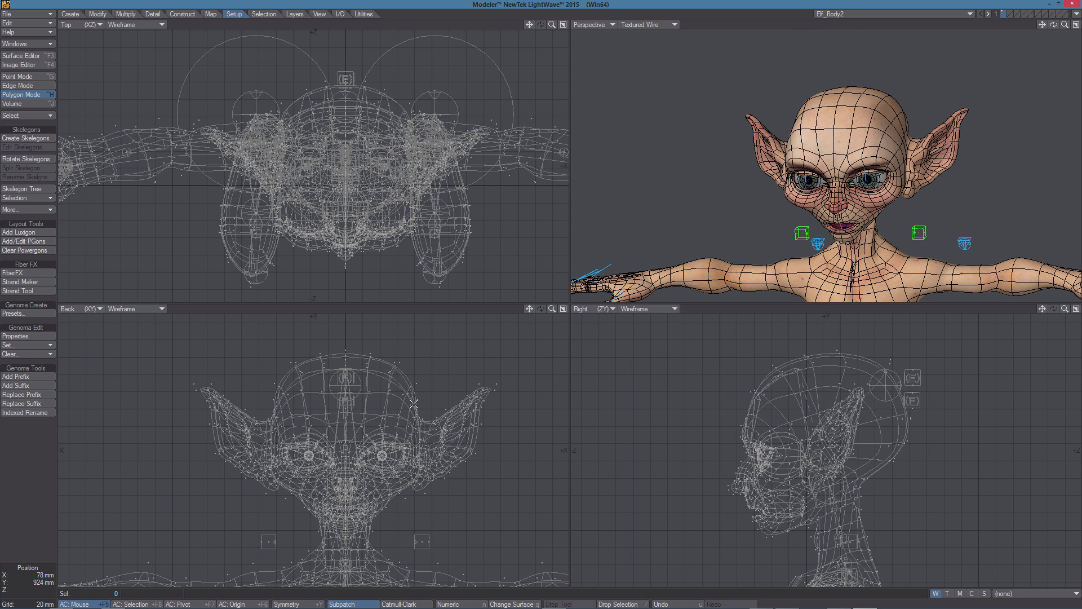
{"action": "key", "text": "ctrl+v"}
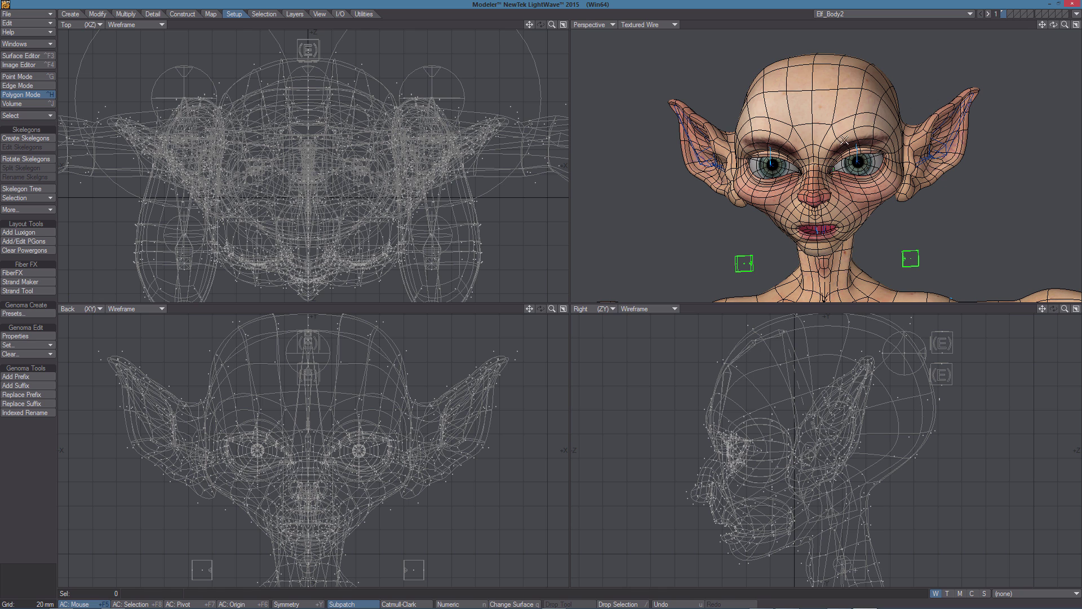
- Switch to Layout, select the Elf_Body2 object and update its Genoma rig
{"action": "left_click", "coordinate": [1077, 14]}
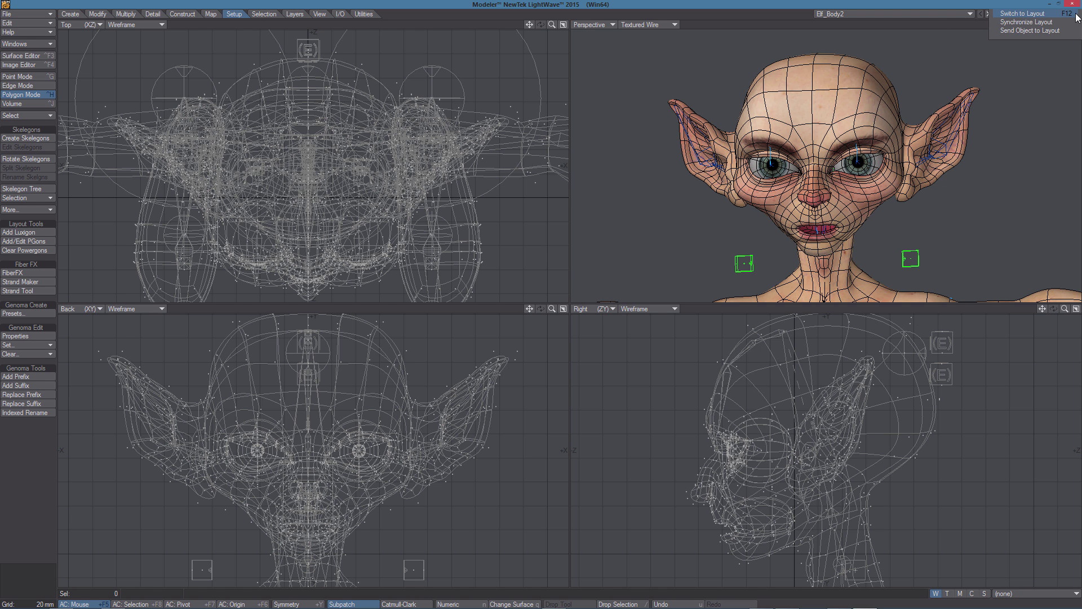
{"action": "left_click", "coordinate": [1024, 14]}
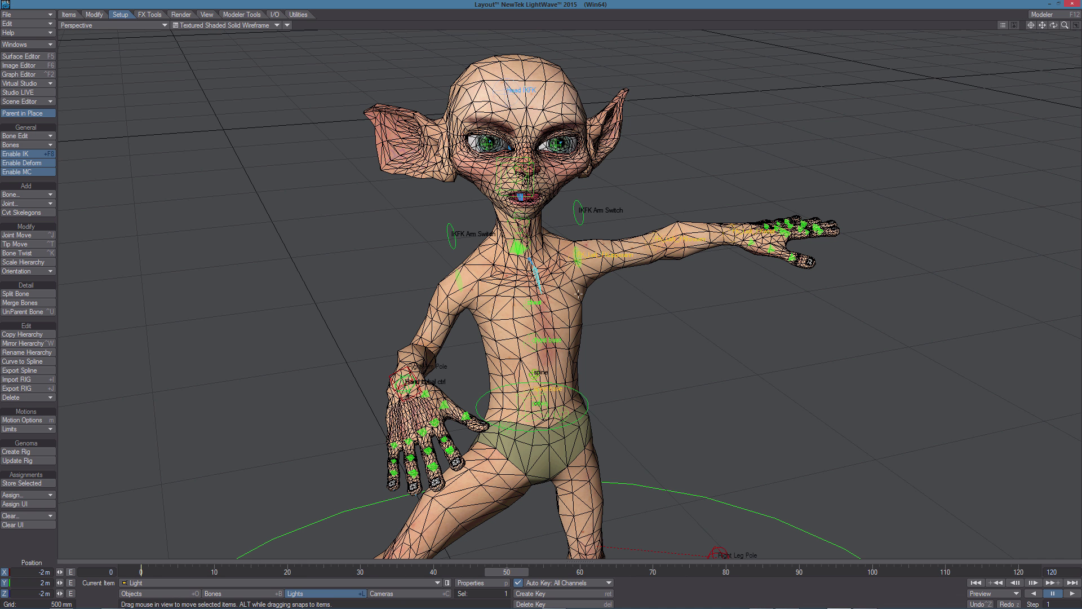
{"action": "key", "text": "shift+o"}
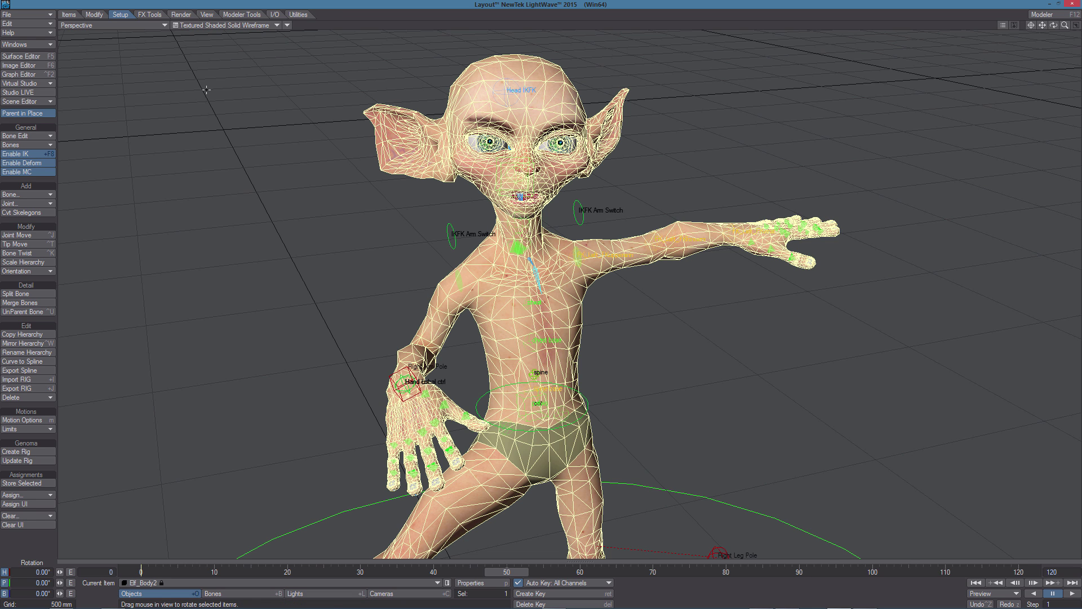
{"action": "left_click", "coordinate": [32, 459]}
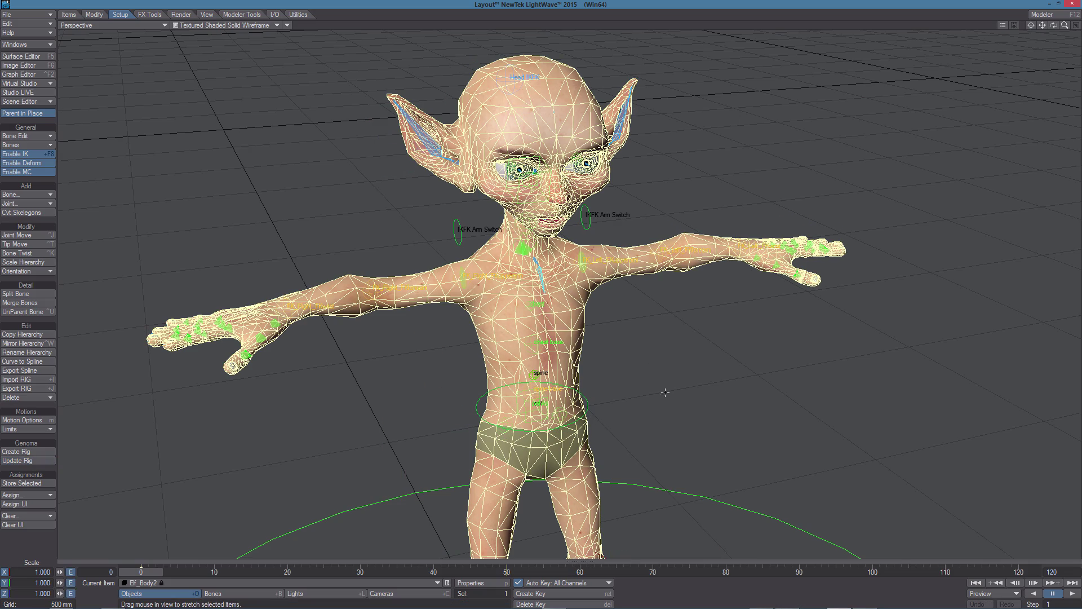
- Enable Bone X-Ray in the viewport and set its shading to Textured Shaded Solid
{"action": "left_click_drag", "start_coordinate": [536, 304], "coordinate": [511, 241], "text": "alt"}
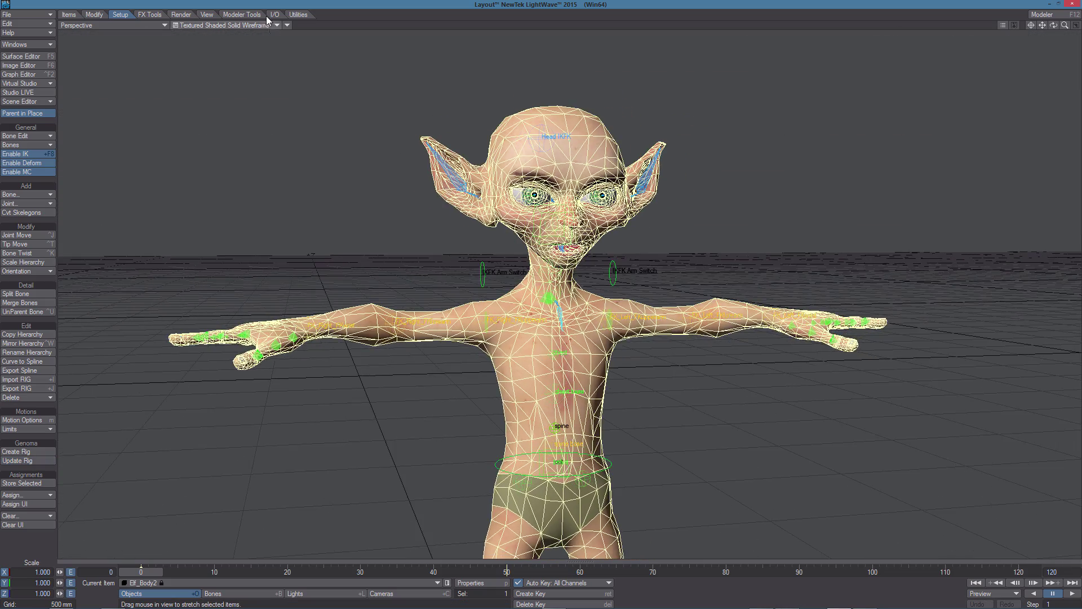
{"action": "left_click", "coordinate": [288, 25]}
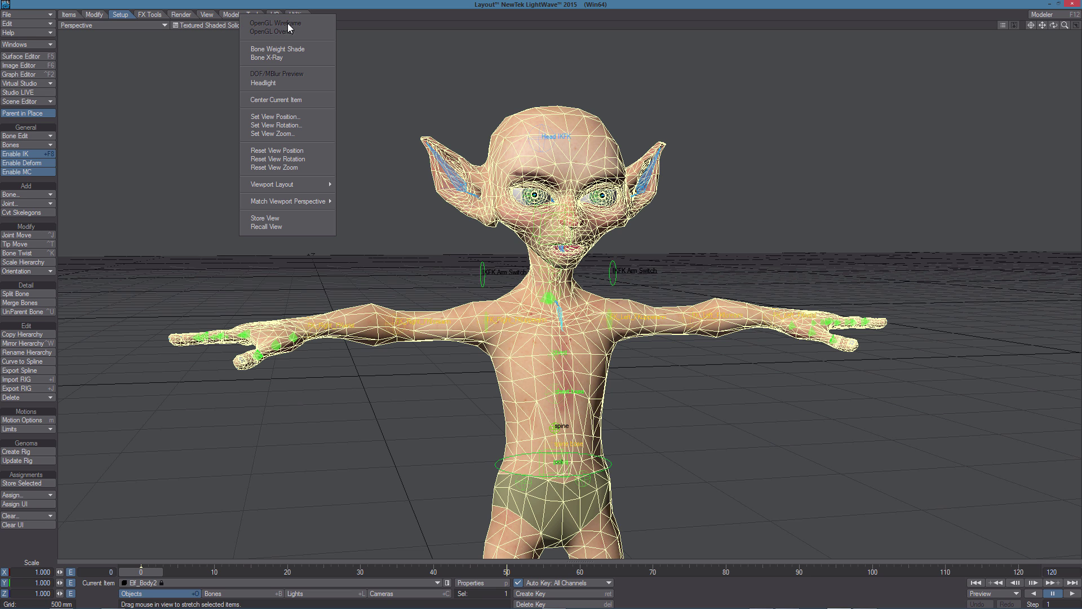
{"action": "left_click", "coordinate": [277, 67]}
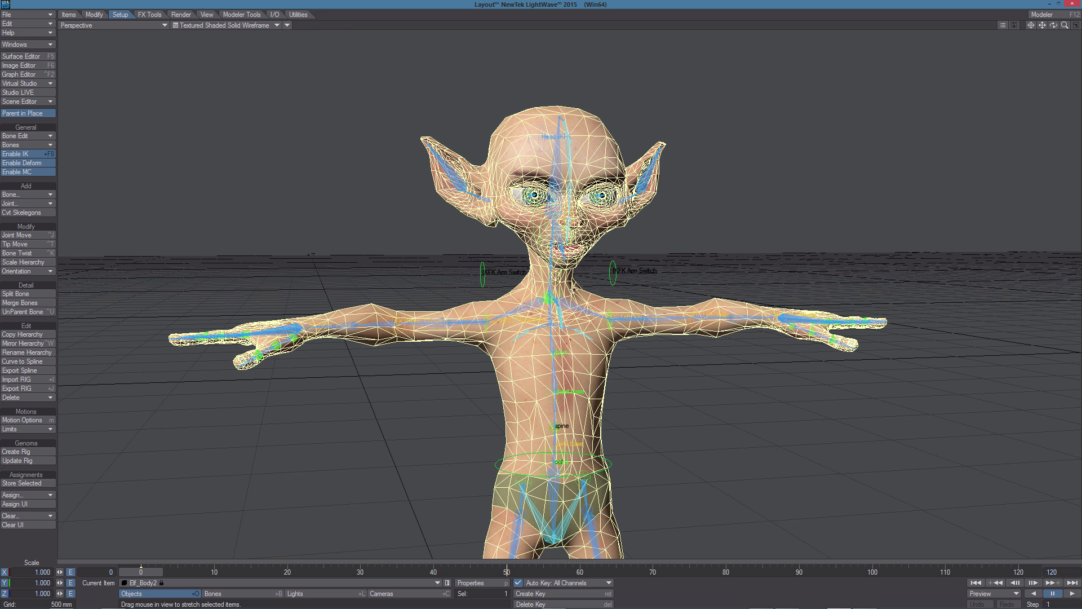
{"action": "left_click", "coordinate": [249, 25]}
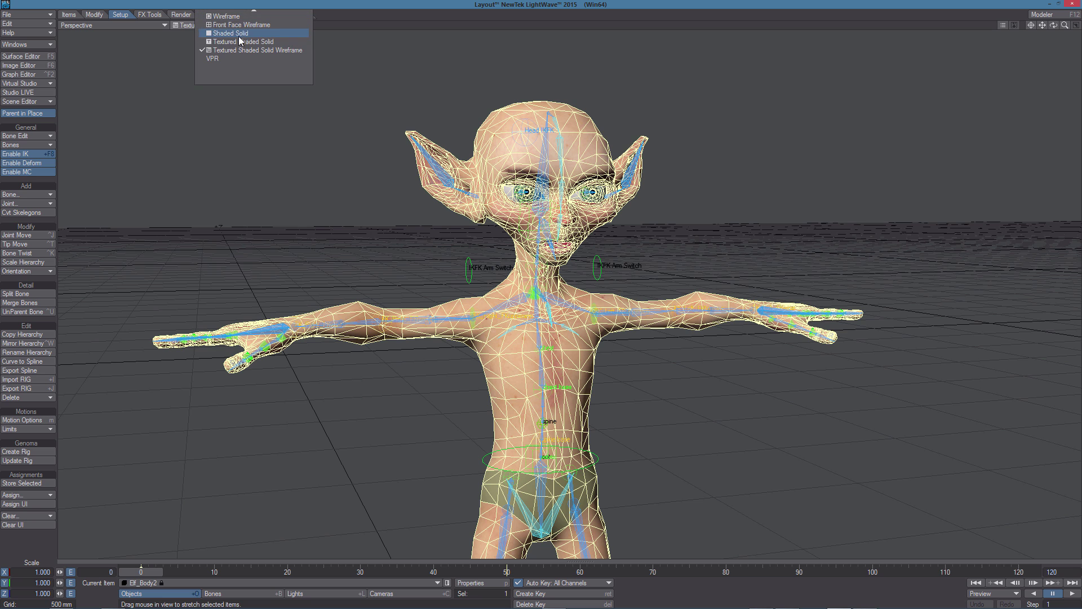
{"action": "left_click", "coordinate": [240, 41]}
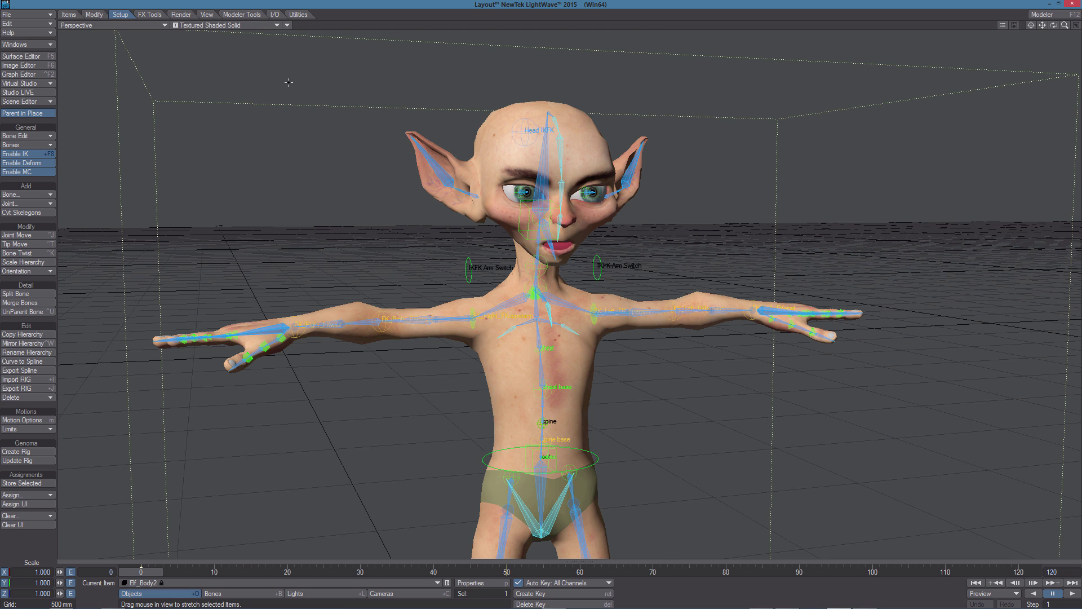
{"action": "left_click_drag", "start_coordinate": [628, 305], "coordinate": [671, 293], "text": "alt+shift"}
- Go to frame 50 and examine the ear bones on the posed elf
{"action": "left_click_drag", "start_coordinate": [142, 572], "coordinate": [507, 571]}
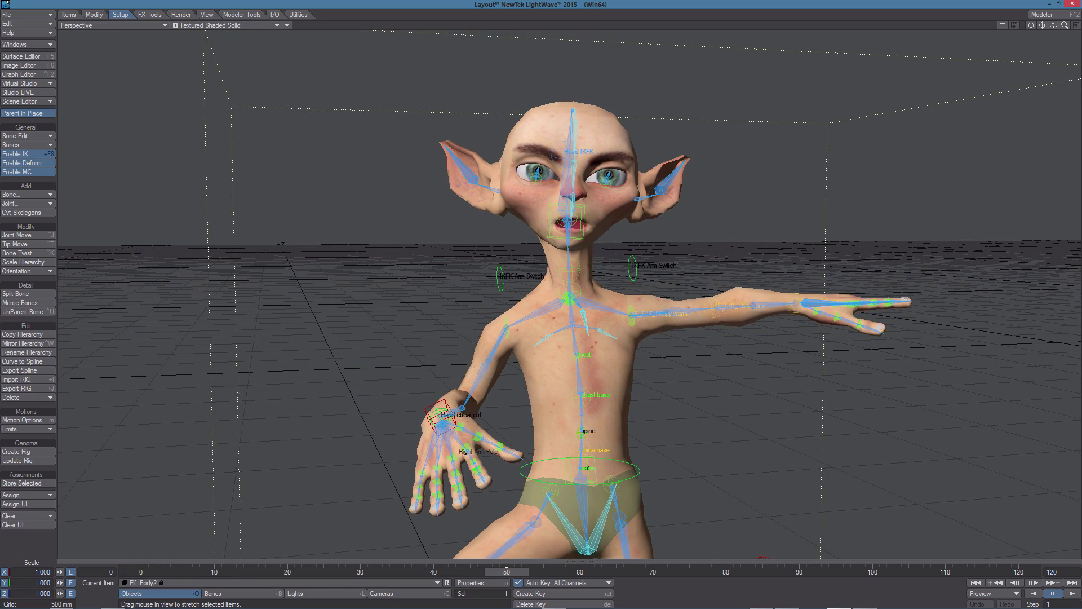
{"action": "left_click_drag", "start_coordinate": [626, 310], "coordinate": [620, 237], "text": "ctrl+alt"}
{"action": "left_click_drag", "start_coordinate": [485, 448], "coordinate": [448, 462], "text": "alt"}
{"action": "mouse_move", "coordinate": [508, 573]}
{"action": "left_mouse_down"}
{"action": "mouse_move", "coordinate": [144, 573]}
{"action": "mouse_move", "coordinate": [521, 573]}
{"action": "mouse_move", "coordinate": [507, 572]}
{"action": "left_mouse_up"}
{"action": "left_click_drag", "start_coordinate": [445, 305], "coordinate": [559, 265], "text": "alt"}
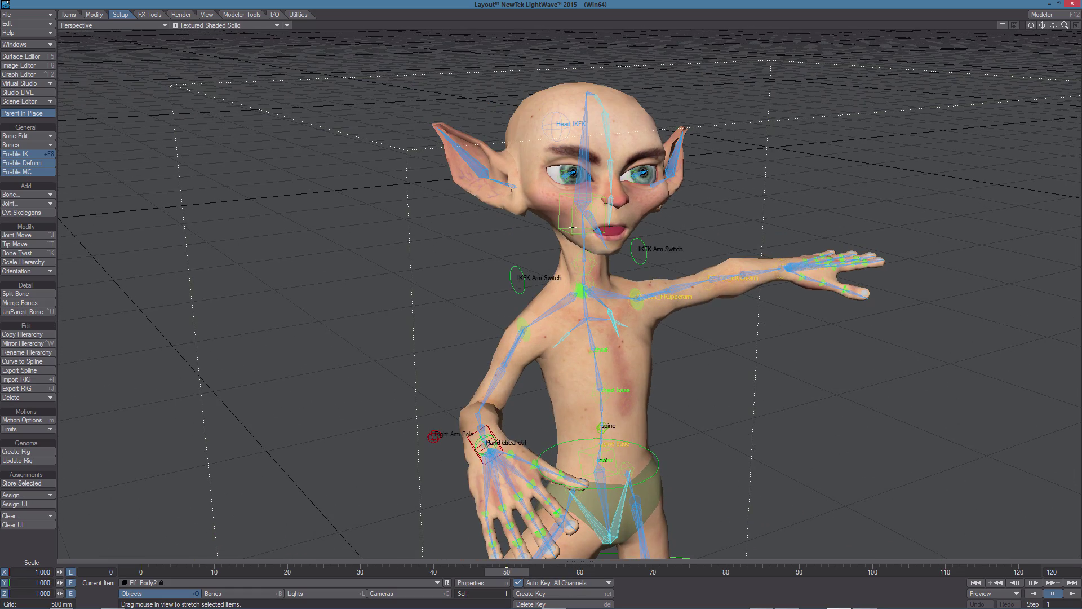
- Rotate Headctrl to about -3.3° heading, 0.6° pitch and 12.4° bank, and adjust the controls along the neck
{"action": "left_click", "coordinate": [559, 220]}
{"action": "key", "text": "y"}
{"action": "mouse_move", "coordinate": [560, 220]}
{"action": "left_mouse_down"}
{"action": "mouse_move", "coordinate": [547, 186]}
{"action": "mouse_move", "coordinate": [567, 225]}
{"action": "mouse_move", "coordinate": [551, 217]}
{"action": "left_mouse_up"}
{"action": "left_click_drag", "start_coordinate": [503, 307], "coordinate": [508, 289], "text": "alt"}
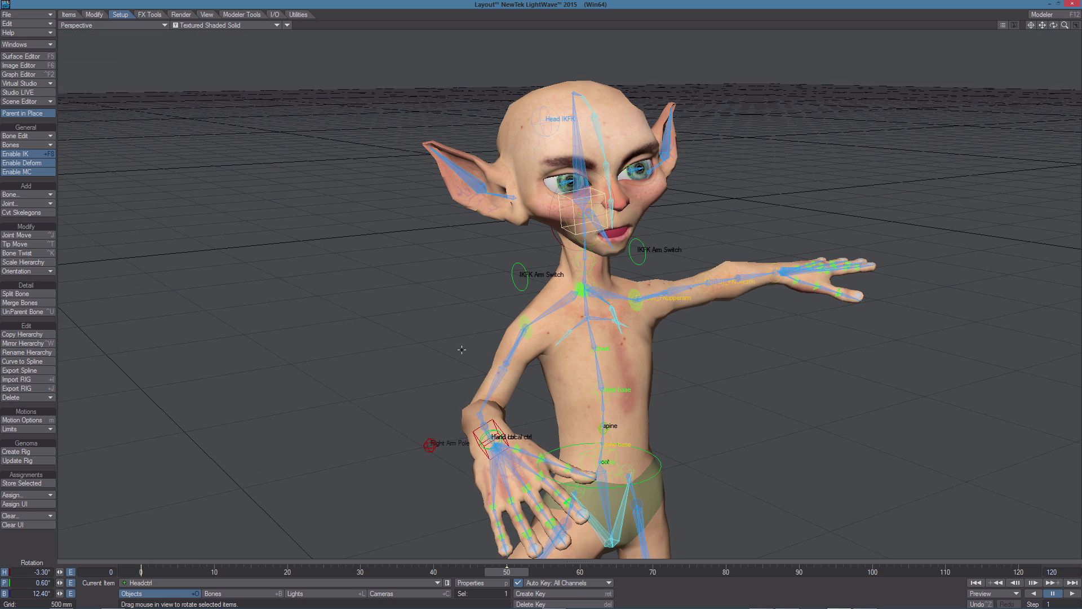
{"action": "mouse_move", "coordinate": [583, 239]}
{"action": "left_mouse_down"}
{"action": "mouse_move", "coordinate": [583, 211]}
{"action": "mouse_move", "coordinate": [584, 232]}
{"action": "left_mouse_up"}
{"action": "left_click", "coordinate": [585, 260]}
{"action": "left_click", "coordinate": [585, 281], "text": "shift"}
{"action": "left_click_drag", "start_coordinate": [588, 295], "coordinate": [554, 262]}
- Switch to Modeler and set the perspective view's shading to Weight Shade
{"action": "key", "text": "F12"}
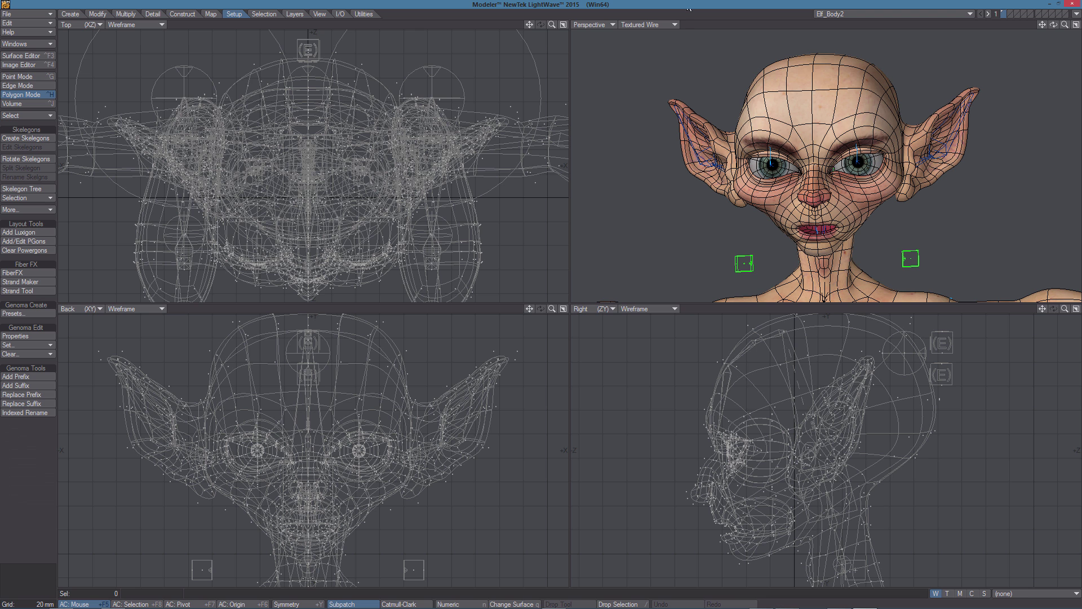
{"action": "left_click", "coordinate": [641, 25]}
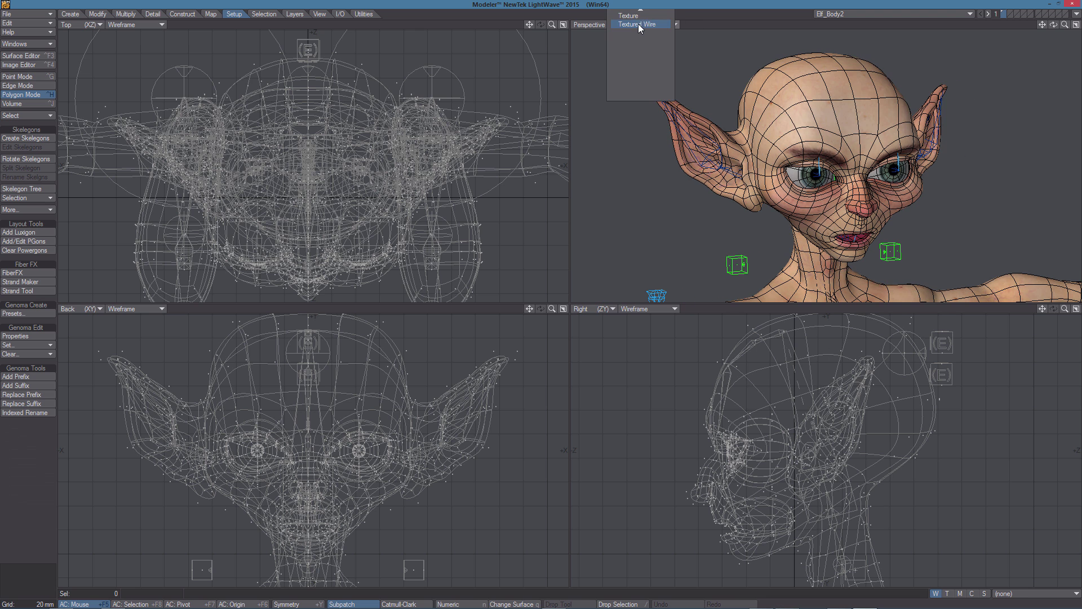
{"action": "left_click", "coordinate": [631, 57]}
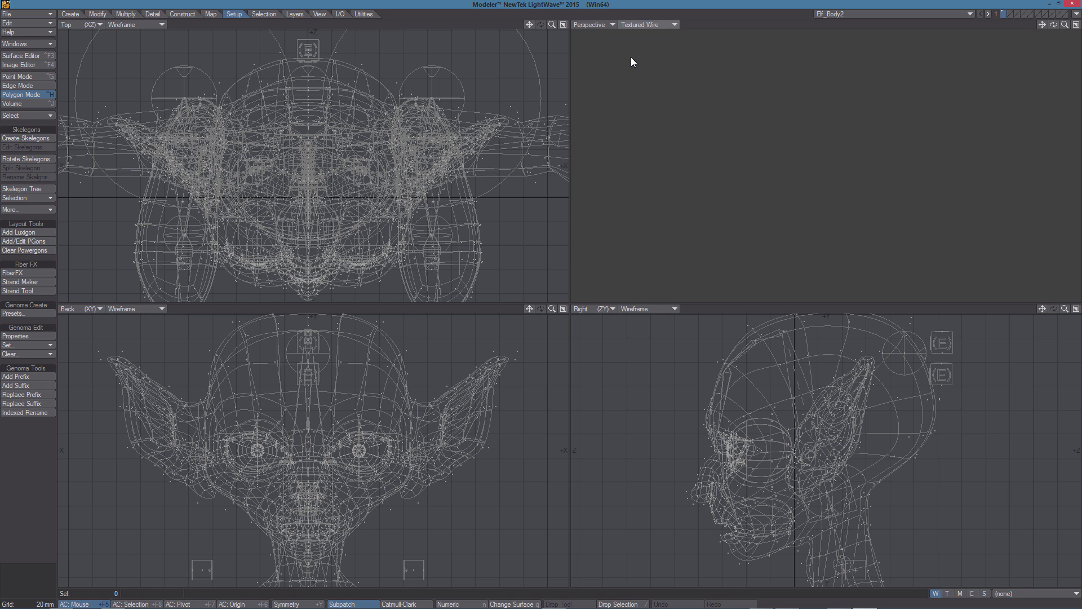
{"action": "left_click_drag", "start_coordinate": [795, 188], "coordinate": [799, 195], "text": "alt"}
{"action": "left_click_drag", "start_coordinate": [799, 195], "coordinate": [773, 151], "text": "alt+shift"}
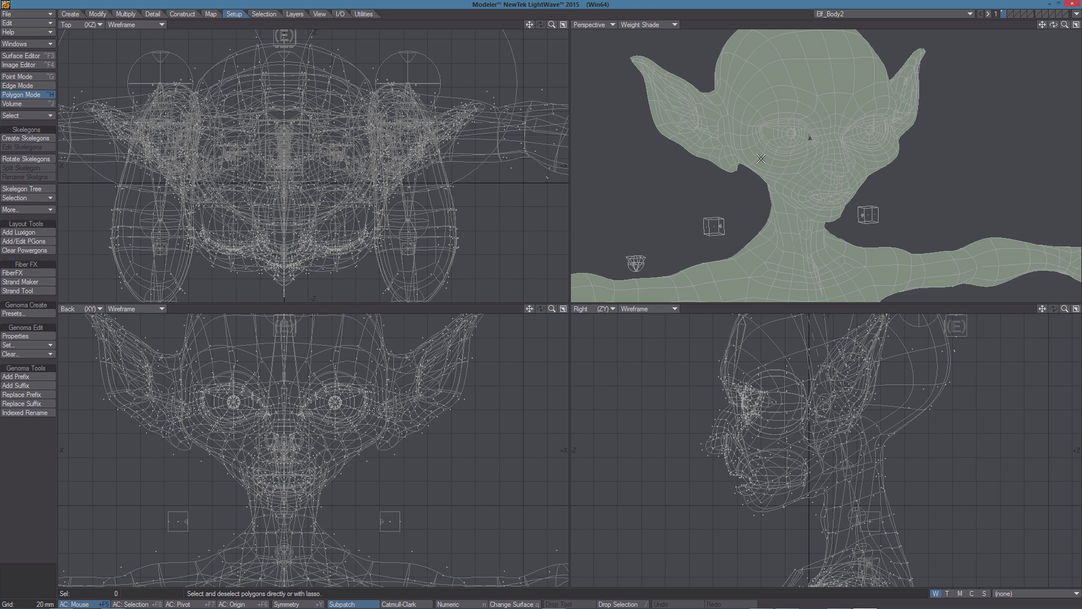
- Open the Vertex Maps list, enlarge it and expand its Morph and Weight groups
{"action": "key", "text": "F8"}
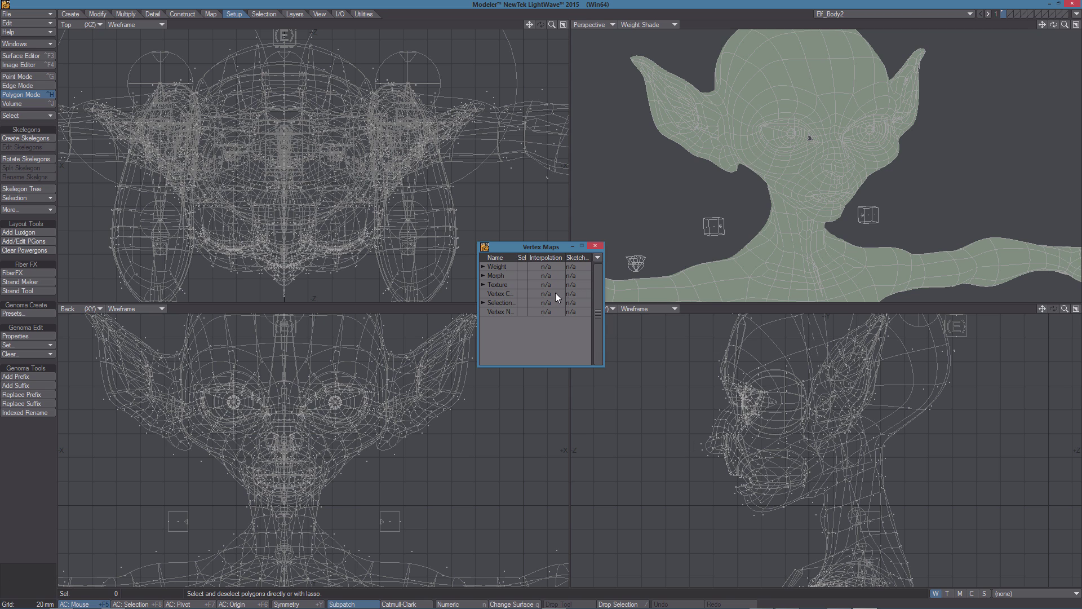
{"action": "left_click_drag", "start_coordinate": [602, 367], "coordinate": [646, 445]}
{"action": "left_click", "coordinate": [483, 276]}
{"action": "left_click_drag", "start_coordinate": [544, 250], "coordinate": [447, 212]}
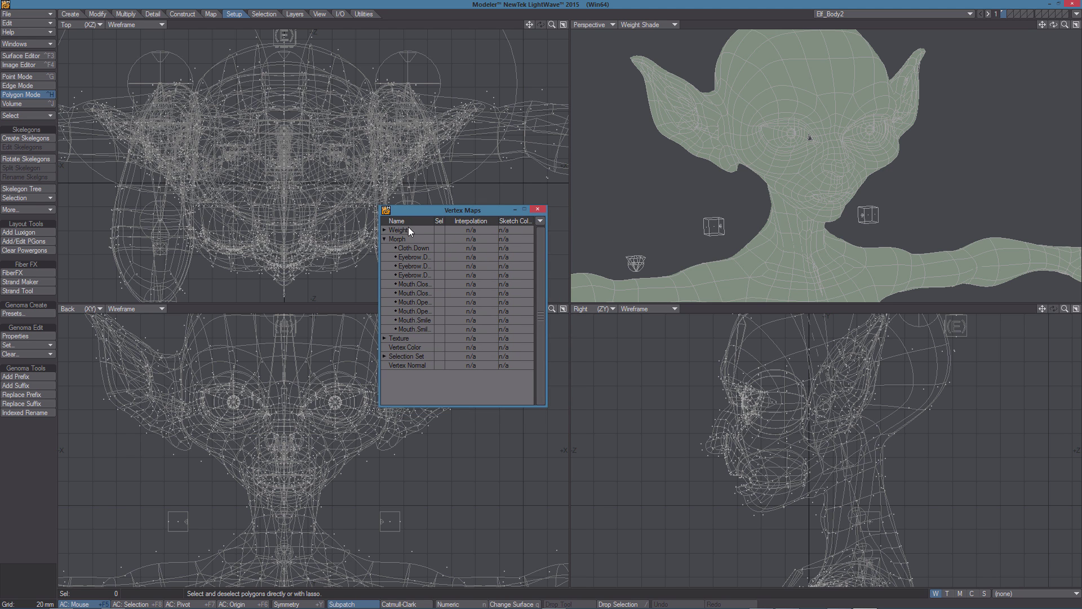
{"action": "left_click", "coordinate": [384, 230]}
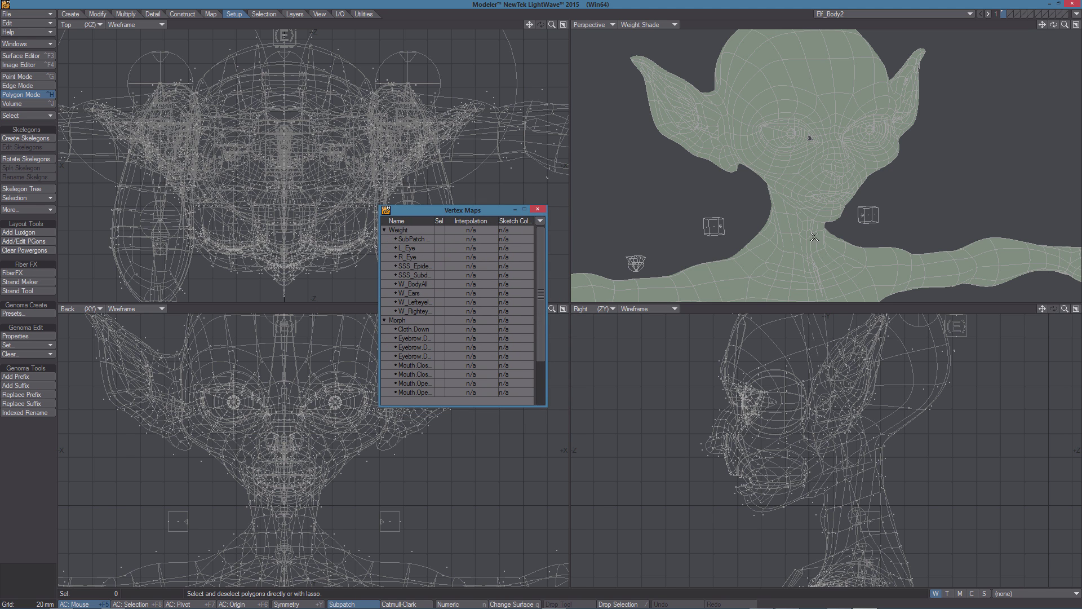
{"action": "scroll", "coordinate": [854, 241], "scroll_direction": "down", "scroll_amount": 4}
{"action": "key", "text": "g"}
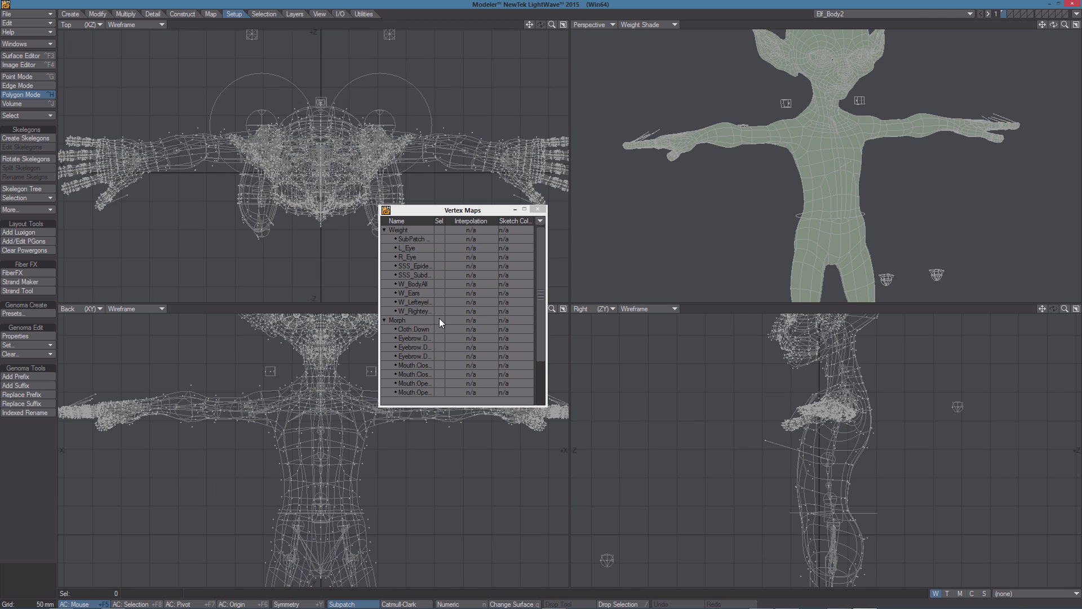
- Examine the coverage of the eye, SSS, W_BodyAll and W_Righteyelid weight maps on the elf's body
{"action": "left_click", "coordinate": [412, 248]}
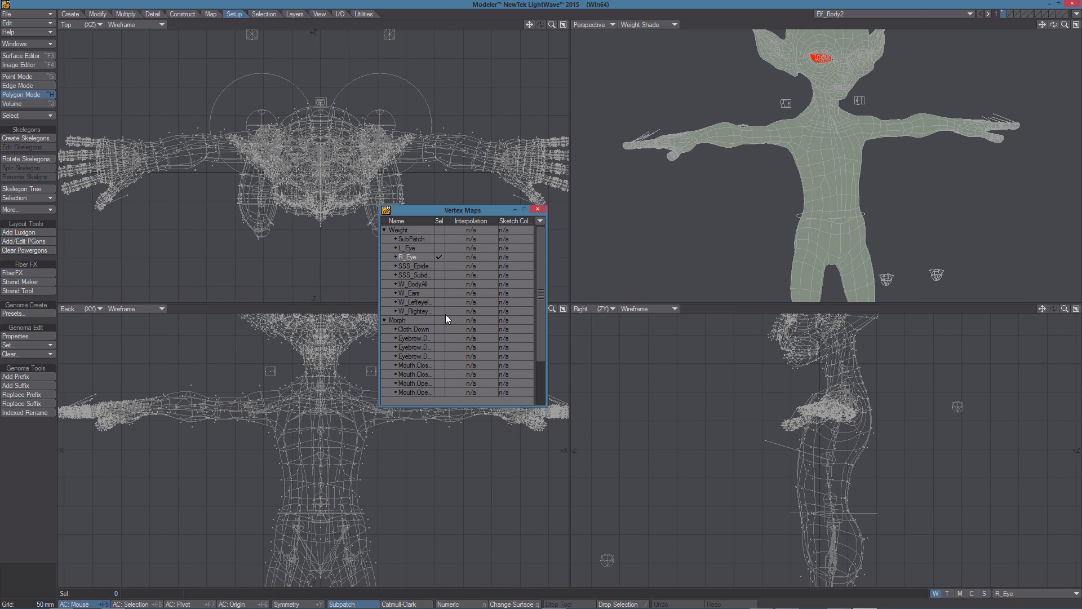
{"action": "left_click", "coordinate": [418, 268]}
{"action": "left_click", "coordinate": [417, 276]}
{"action": "left_click", "coordinate": [418, 267]}
{"action": "left_click", "coordinate": [419, 277]}
{"action": "left_click", "coordinate": [419, 282]}
{"action": "left_click", "coordinate": [418, 267]}
{"action": "left_click", "coordinate": [417, 275]}
{"action": "left_click", "coordinate": [414, 284]}
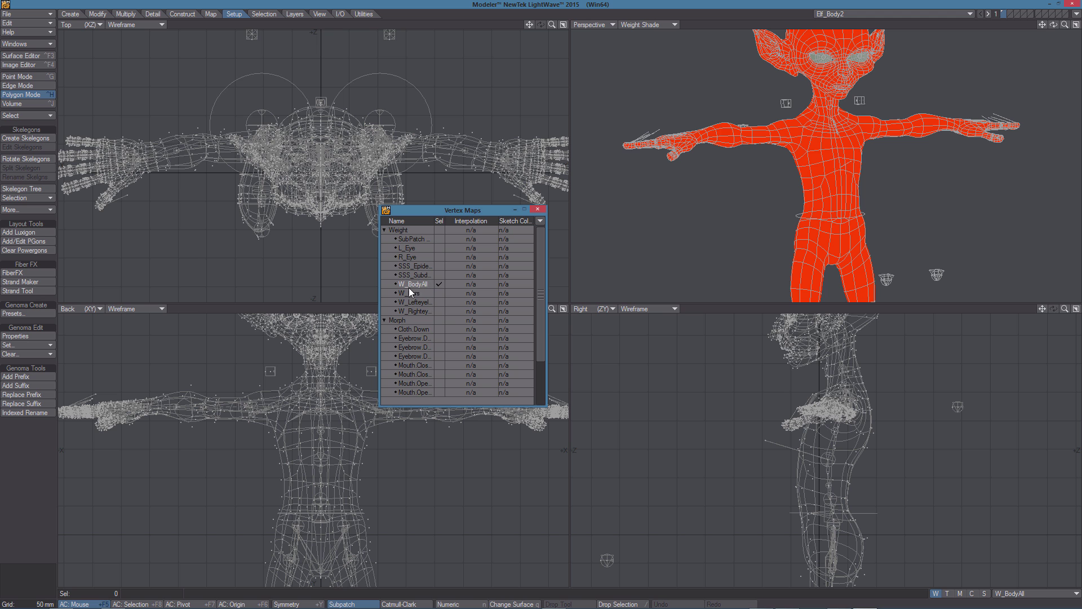
{"action": "left_click_drag", "start_coordinate": [841, 230], "coordinate": [807, 195], "text": "ctrl+alt"}
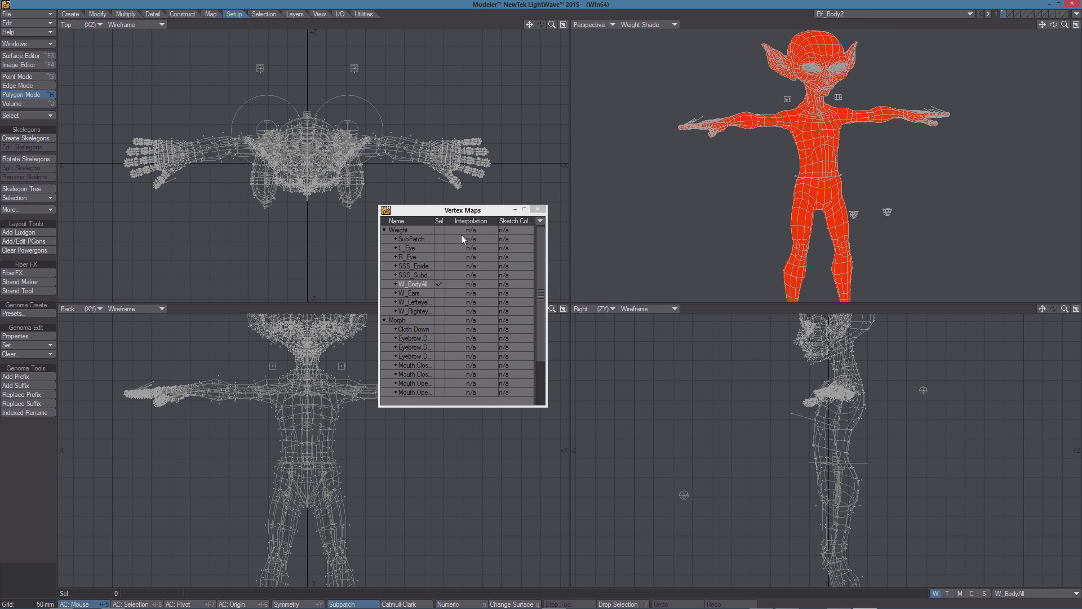
{"action": "left_click", "coordinate": [417, 311]}
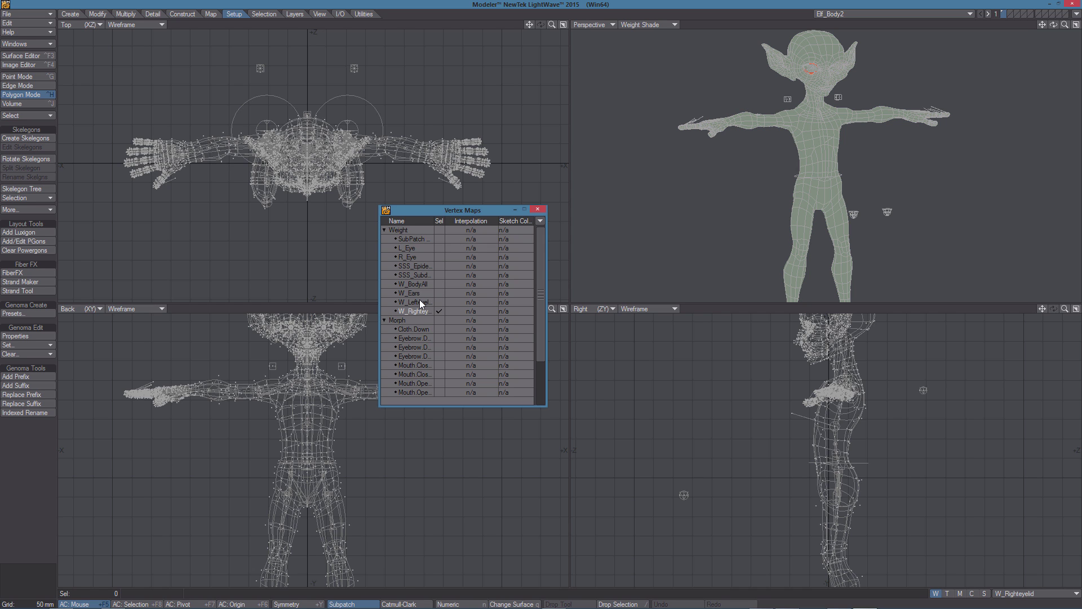
- Examine the coverage of the W_Lefteyelid, W_Ears and SSS_Subdermis weight maps, and close the vertex map list
{"action": "left_click", "coordinate": [421, 302]}
{"action": "left_click", "coordinate": [420, 294]}
{"action": "left_click", "coordinate": [417, 305]}
{"action": "left_click", "coordinate": [415, 293]}
{"action": "left_click", "coordinate": [414, 275]}
{"action": "left_click", "coordinate": [538, 209]}
{"action": "key", "text": "a"}
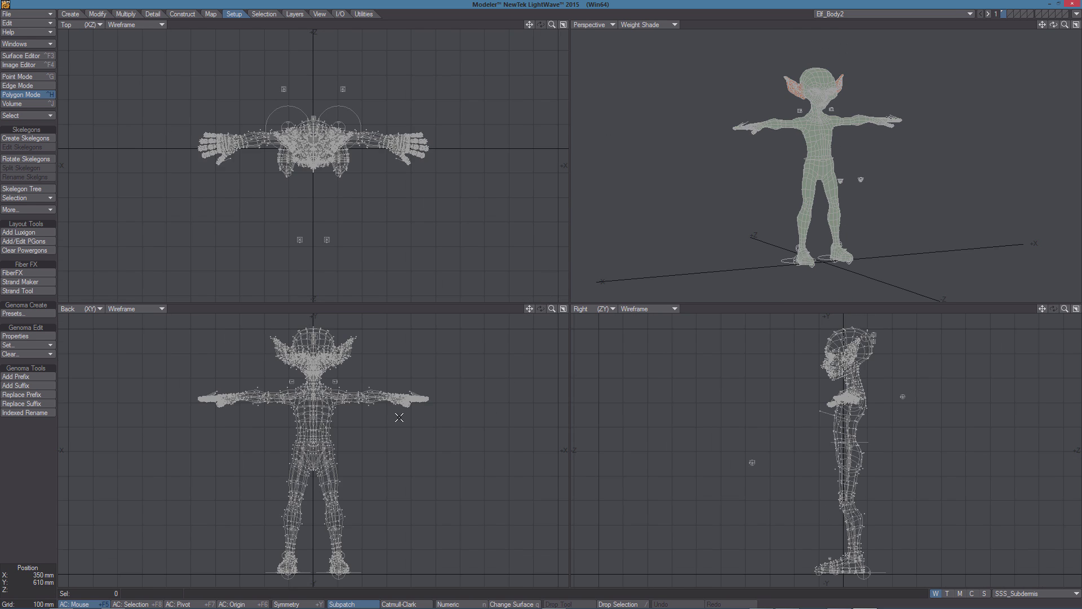
- Select all of the rig's skelegons and assign the weight map W_BodyAll to them
{"action": "key", "text": "w"}
{"action": "key", "text": "space"}
{"action": "key", "text": "space"}
{"action": "key", "text": "space"}
{"action": "left_click", "coordinate": [483, 292]}
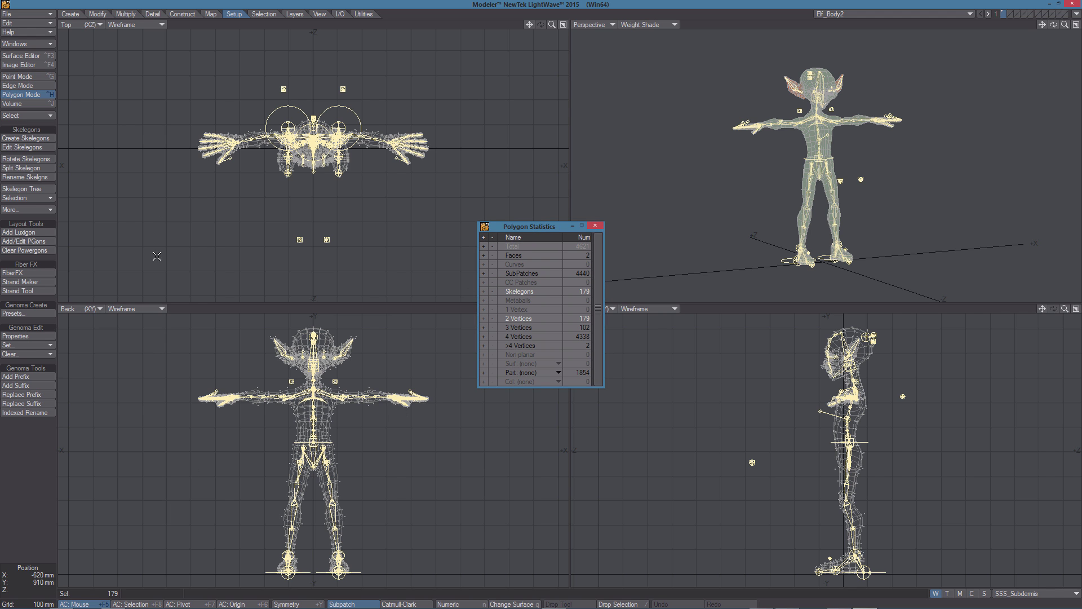
{"action": "left_click", "coordinate": [18, 346]}
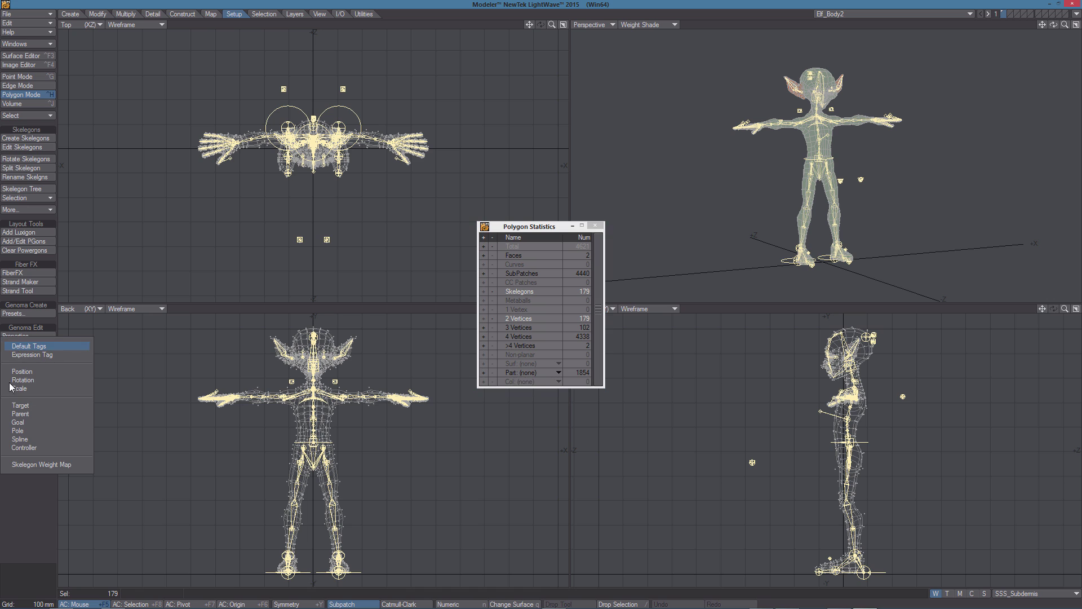
{"action": "left_click", "coordinate": [42, 465]}
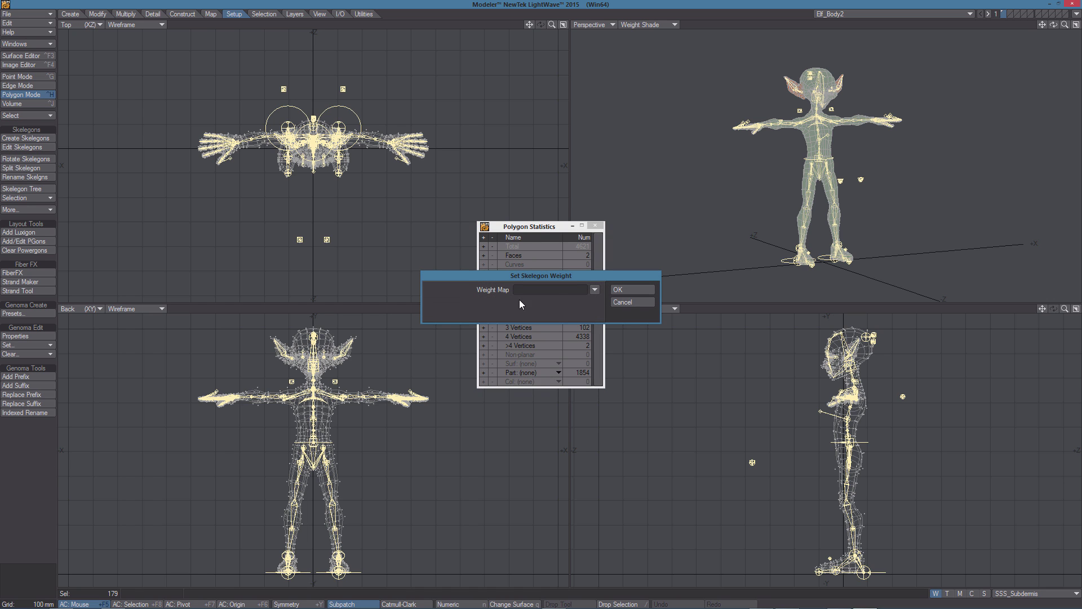
{"action": "left_click", "coordinate": [595, 290]}
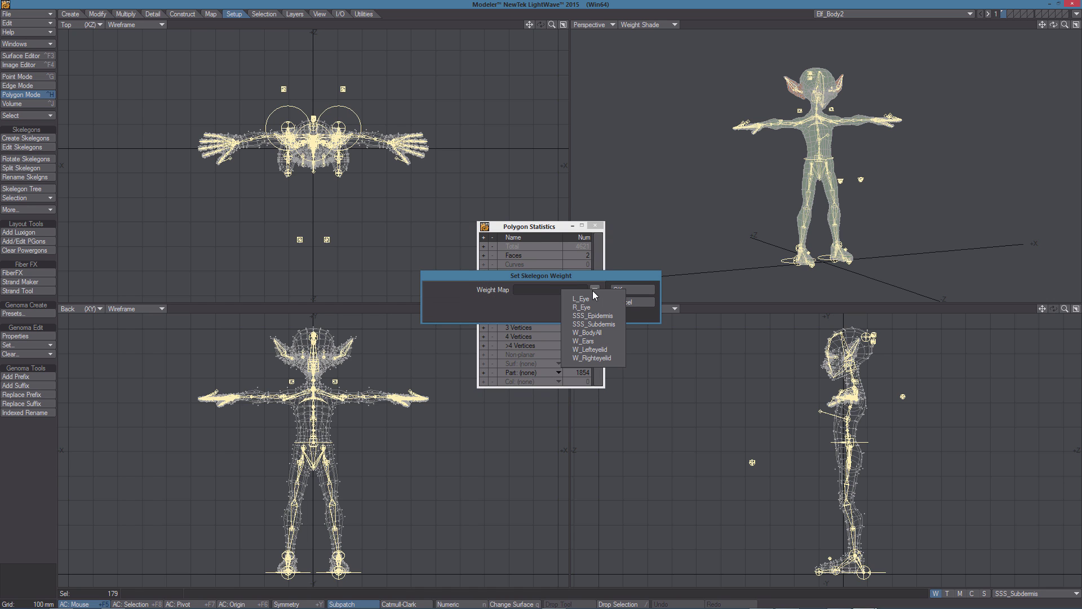
{"action": "left_click", "coordinate": [589, 332]}
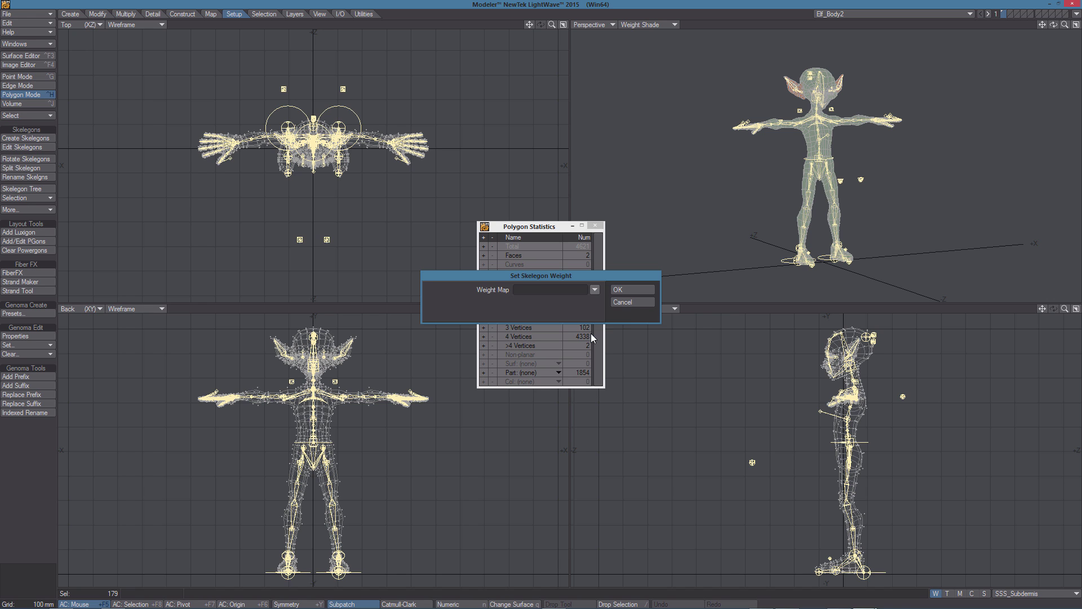
{"action": "left_click", "coordinate": [620, 288]}
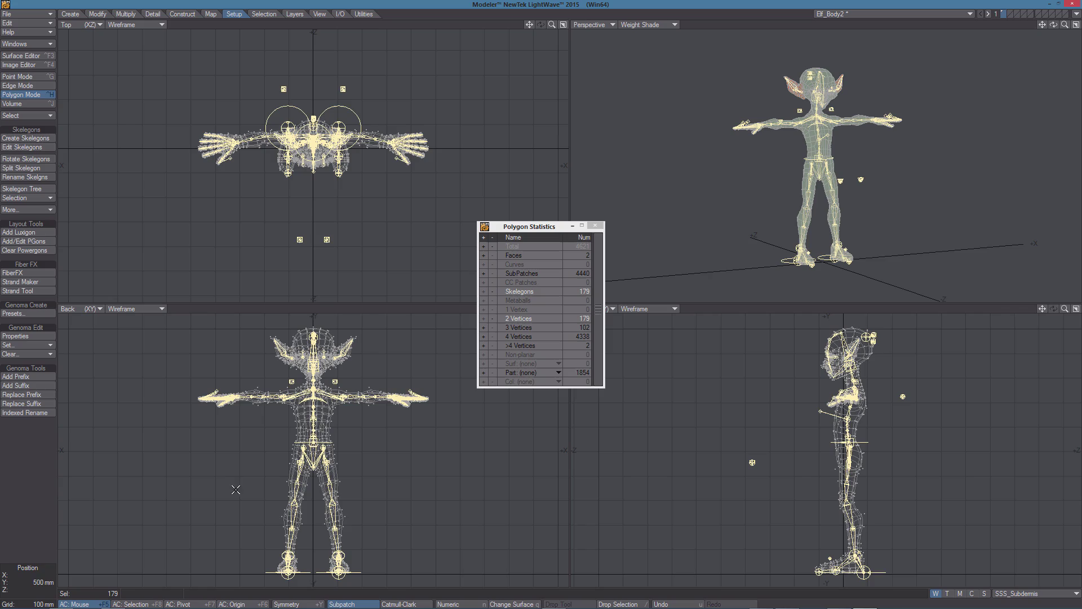
- Clear the selection, select only the elf's right eye skelegon and assign the weight map R_Eye to it
{"action": "left_click", "coordinate": [34, 510]}
{"action": "scroll", "coordinate": [315, 364], "scroll_direction": "up", "scroll_amount": 7}
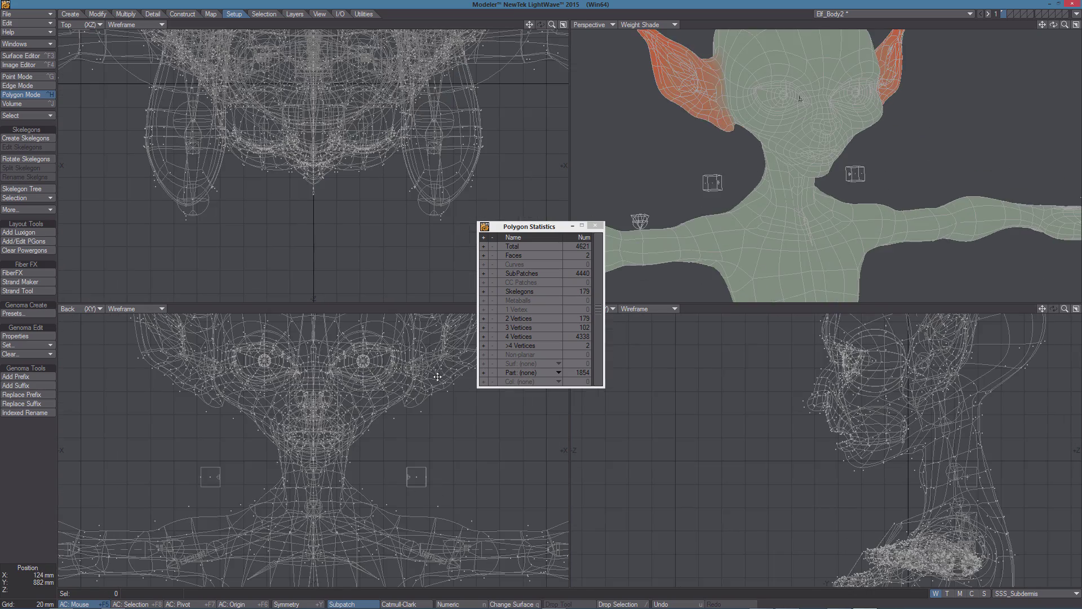
{"action": "scroll", "coordinate": [419, 384], "scroll_direction": "up", "scroll_amount": 3}
{"action": "left_click_drag", "start_coordinate": [418, 384], "coordinate": [378, 482], "text": "alt"}
{"action": "left_click_drag", "start_coordinate": [851, 175], "coordinate": [811, 186], "text": "alt"}
{"action": "scroll", "coordinate": [817, 160], "scroll_direction": "up", "scroll_amount": 1}
{"action": "scroll", "coordinate": [646, 45], "scroll_direction": "up", "scroll_amount": 1}
{"action": "left_click", "coordinate": [768, 138]}
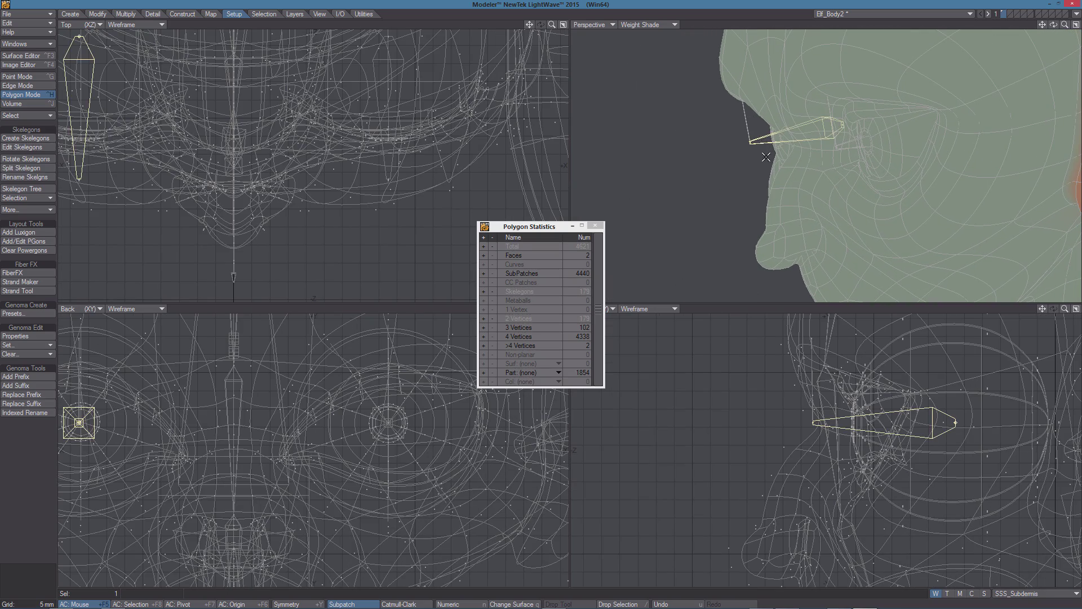
{"action": "left_click", "coordinate": [21, 344]}
{"action": "left_click", "coordinate": [25, 341]}
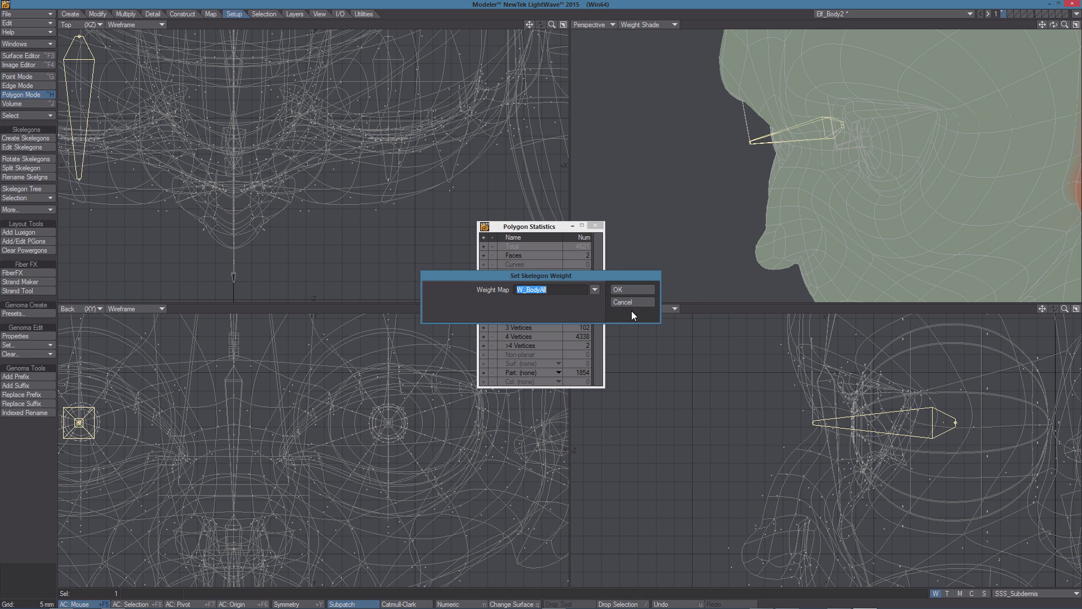
{"action": "left_click", "coordinate": [595, 289]}
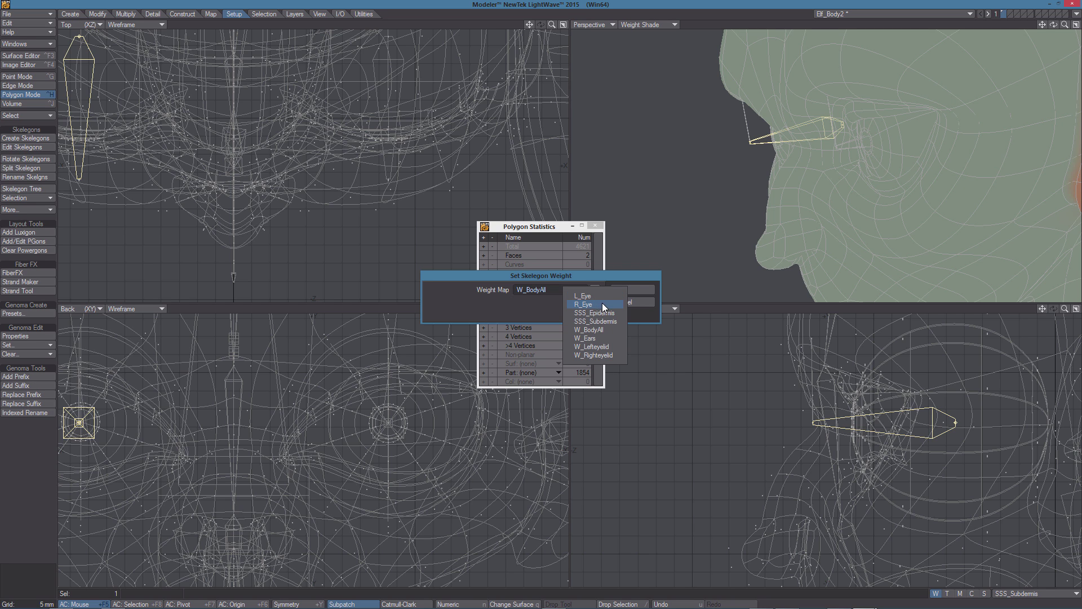
{"action": "left_click", "coordinate": [602, 305]}
{"action": "left_click", "coordinate": [636, 290]}
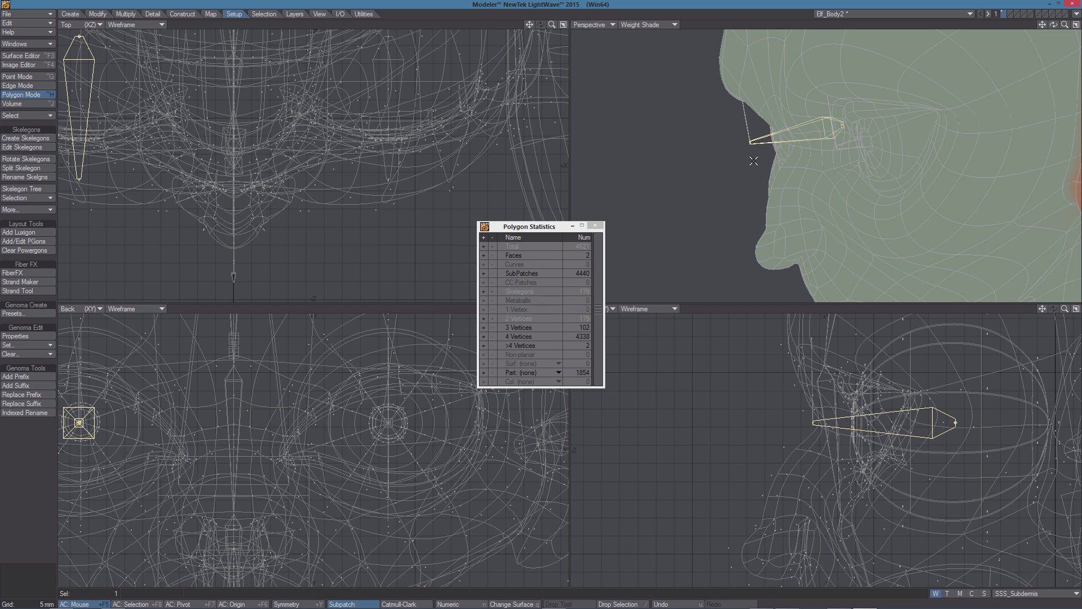
- Select only the elf's left eye skelegon and assign the weight map L_Eye to it
{"action": "key", "text": "/"}
{"action": "left_click", "coordinate": [850, 147]}
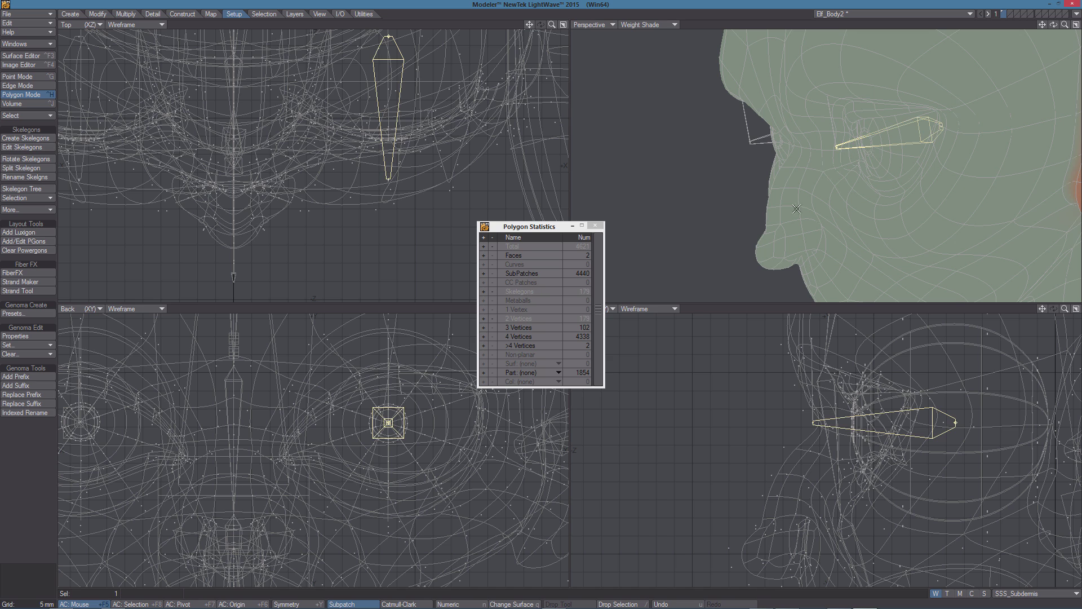
{"action": "left_click", "coordinate": [28, 345]}
{"action": "left_click", "coordinate": [29, 344]}
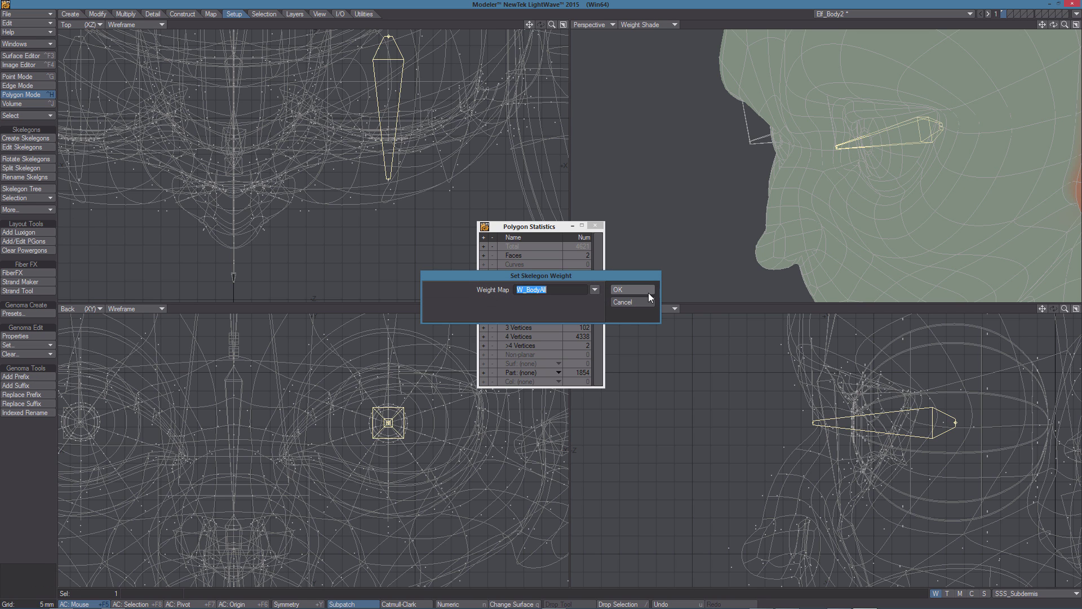
{"action": "left_click", "coordinate": [595, 290]}
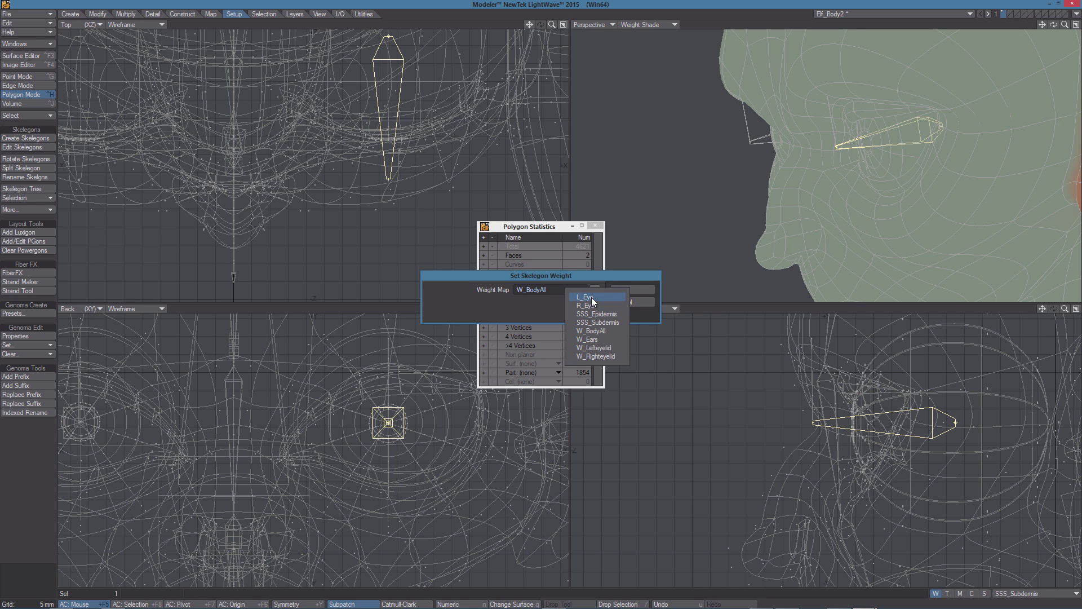
{"action": "left_click", "coordinate": [593, 296]}
{"action": "left_click", "coordinate": [634, 290]}
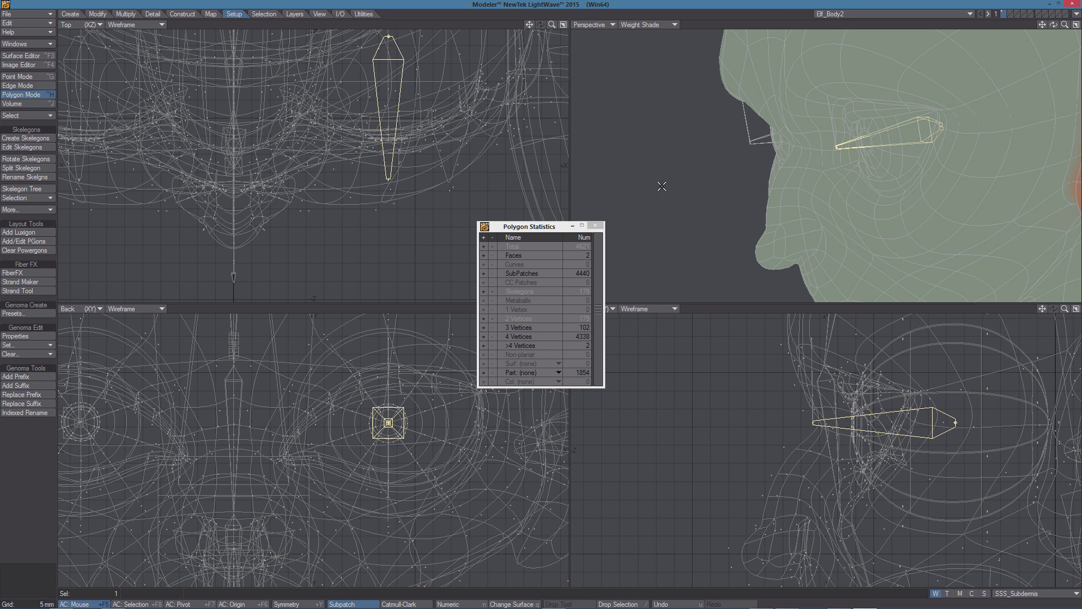
- Switch to Layout and update the elf's Genoma rig from the modified skelegons
{"action": "left_click", "coordinate": [1076, 14]}
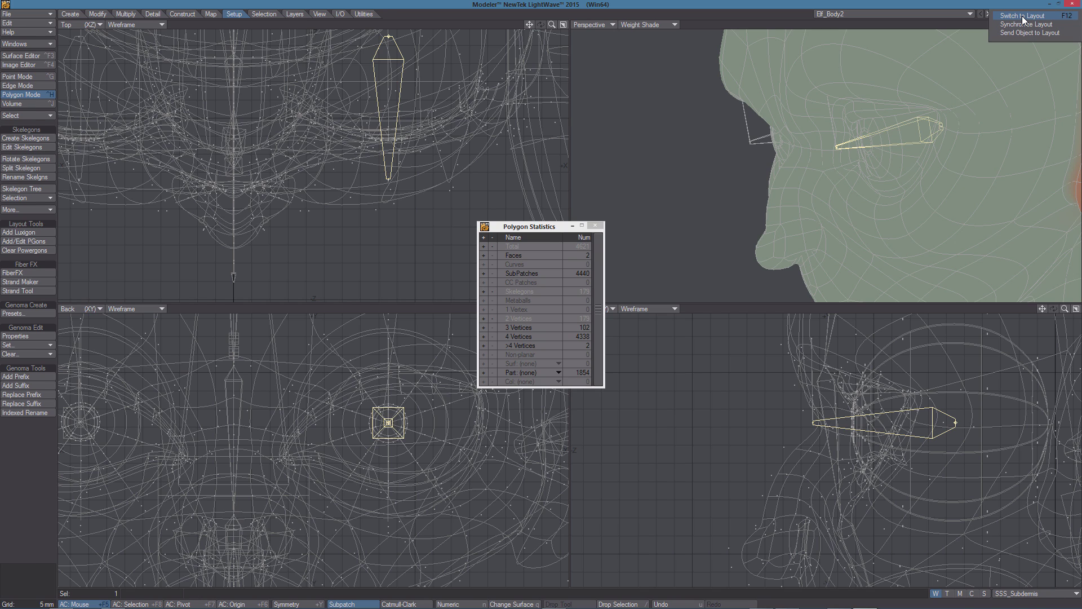
{"action": "left_click", "coordinate": [1023, 16]}
{"action": "left_click_drag", "start_coordinate": [670, 361], "coordinate": [655, 358], "text": "alt"}
{"action": "left_click", "coordinate": [654, 358]}
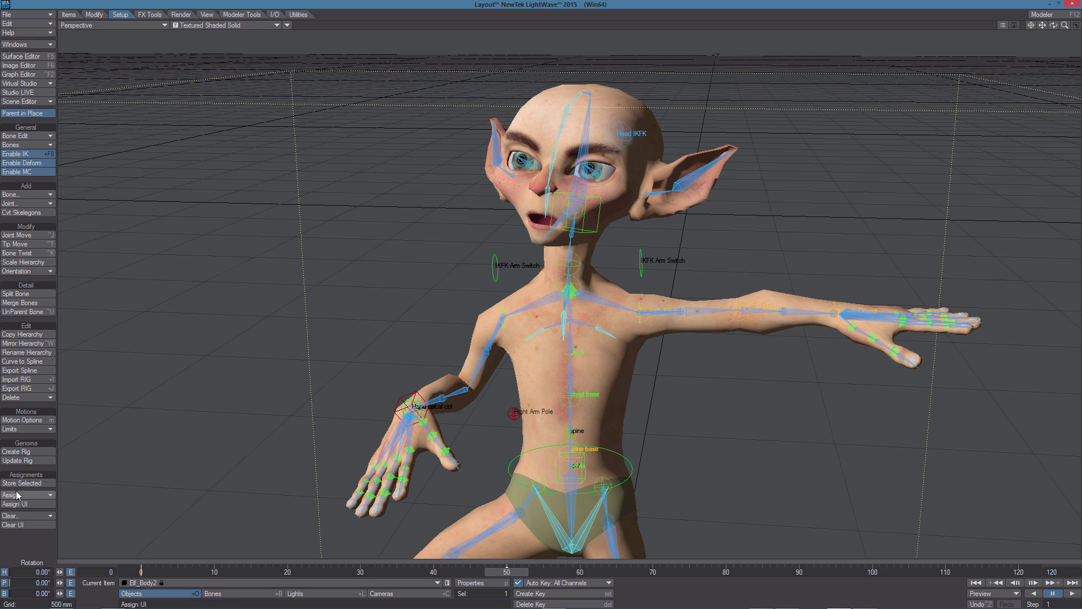
{"action": "left_click", "coordinate": [19, 466]}
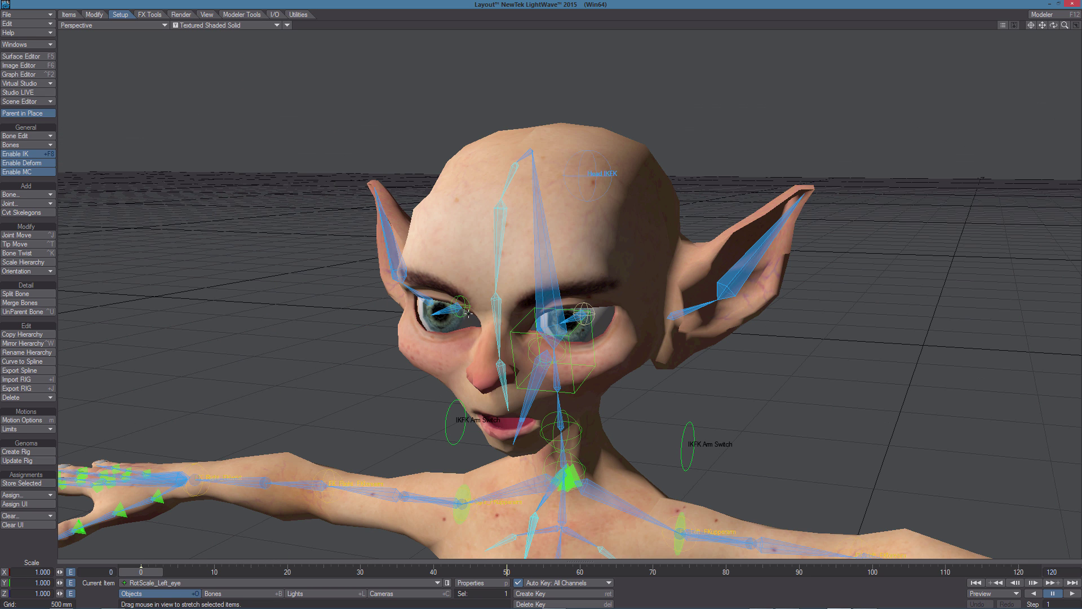
- Select the control beside the elf's right eye and rotate it to test the eye movement
{"action": "left_click", "coordinate": [463, 306]}
{"action": "key", "text": "y"}
{"action": "mouse_move", "coordinate": [463, 306]}
{"action": "left_mouse_down"}
{"action": "mouse_move", "coordinate": [432, 304]}
{"action": "mouse_move", "coordinate": [479, 304]}
{"action": "mouse_move", "coordinate": [440, 309]}
{"action": "mouse_move", "coordinate": [461, 313]}
{"action": "left_mouse_up"}
{"action": "left_click_drag", "start_coordinate": [540, 322], "coordinate": [542, 310]}
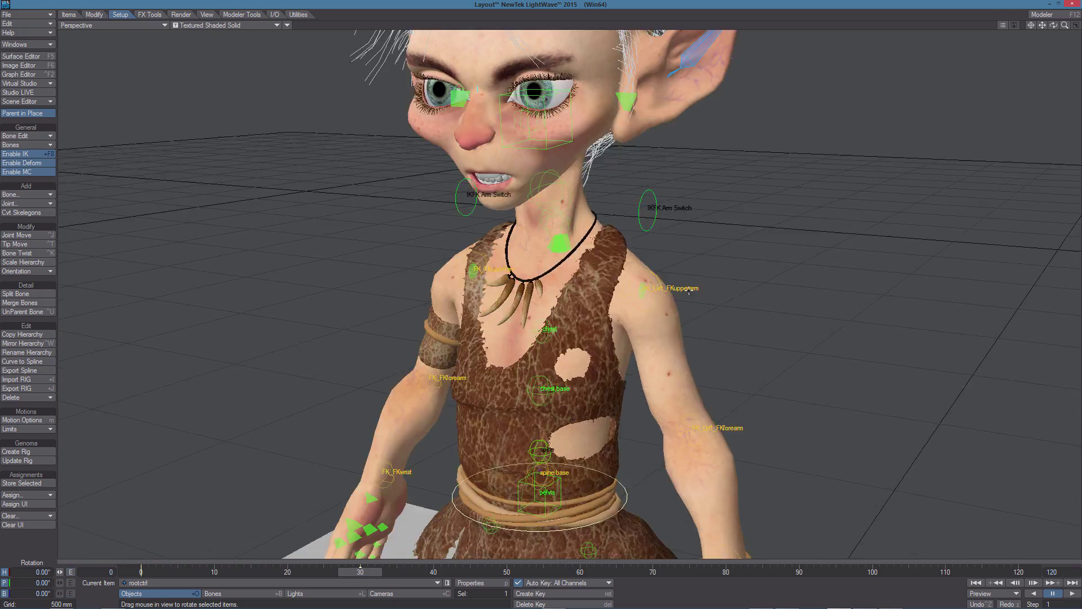
- Pose the dressed elf's torso with its chest and waist controls
{"action": "left_click", "coordinate": [557, 281]}
{"action": "left_click", "coordinate": [550, 309], "text": "shift"}
{"action": "mouse_move", "coordinate": [550, 309]}
{"action": "left_mouse_down"}
{"action": "mouse_move", "coordinate": [507, 361]}
{"action": "mouse_move", "coordinate": [558, 310]}
{"action": "left_mouse_up"}
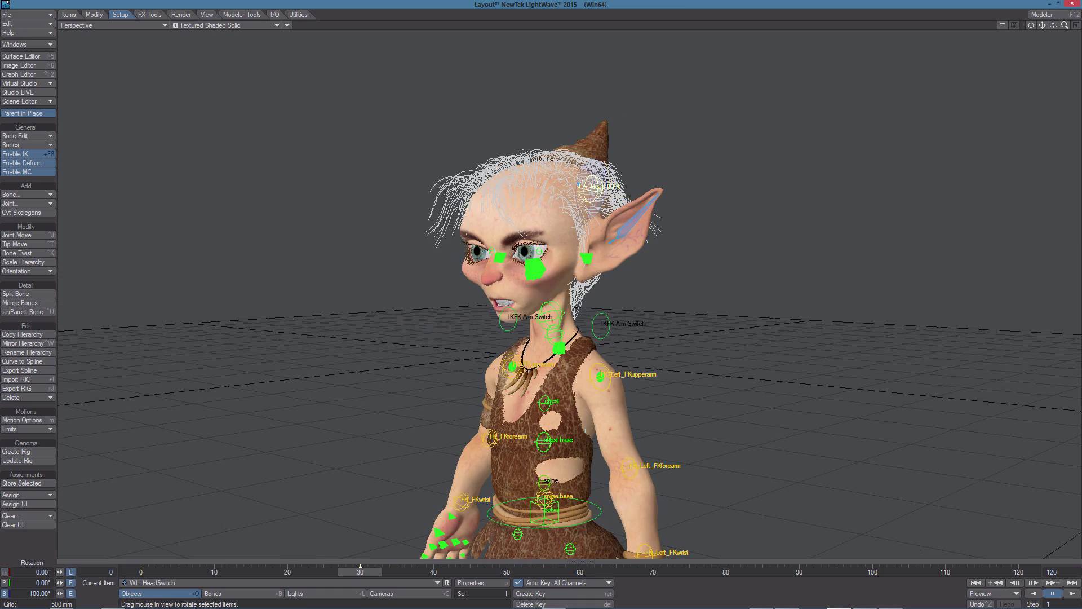
{"action": "left_click", "coordinate": [601, 513]}
{"action": "left_click_drag", "start_coordinate": [601, 513], "coordinate": [677, 496]}
{"action": "left_click_drag", "start_coordinate": [536, 524], "coordinate": [502, 529]}
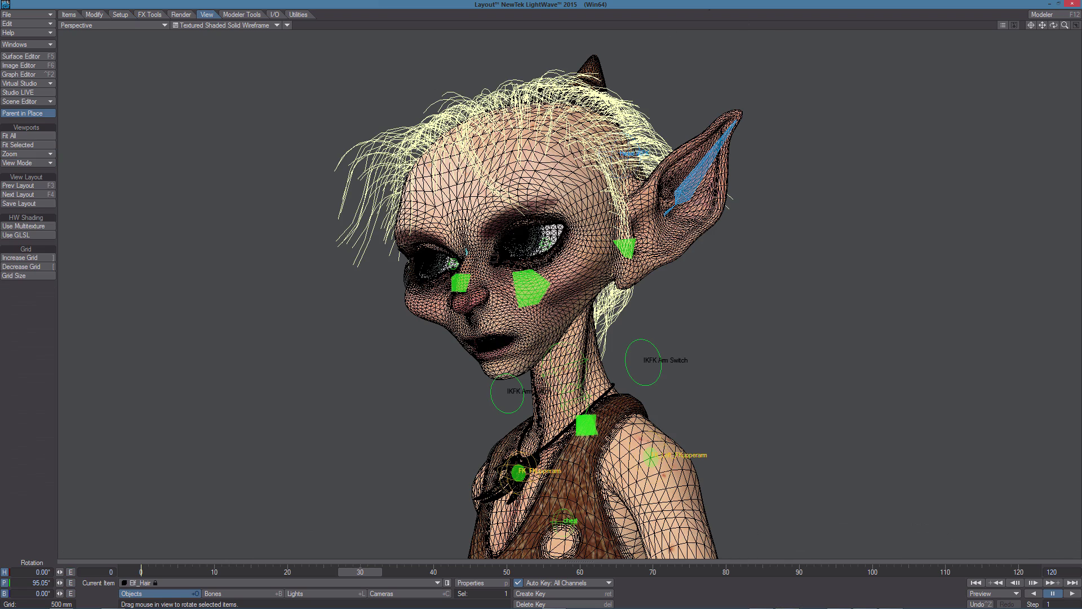
- Set the perspective viewport's shading to VPR and look at the rendered elf from its other side
{"action": "left_click", "coordinate": [225, 26]}
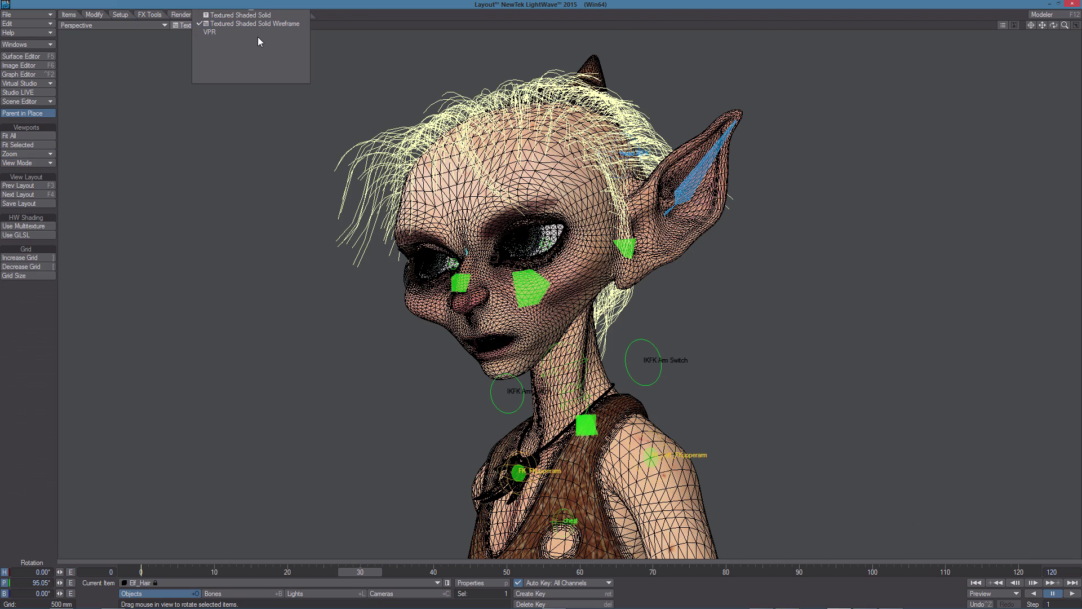
{"action": "left_click", "coordinate": [262, 45]}
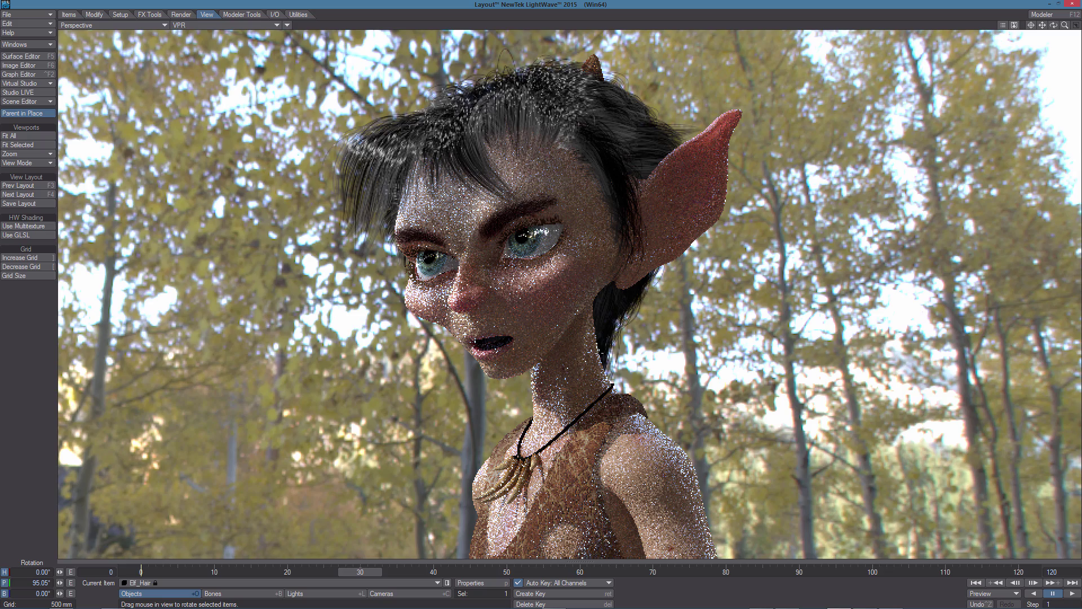
{"action": "left_click_drag", "start_coordinate": [507, 304], "coordinate": [606, 307], "text": "alt"}
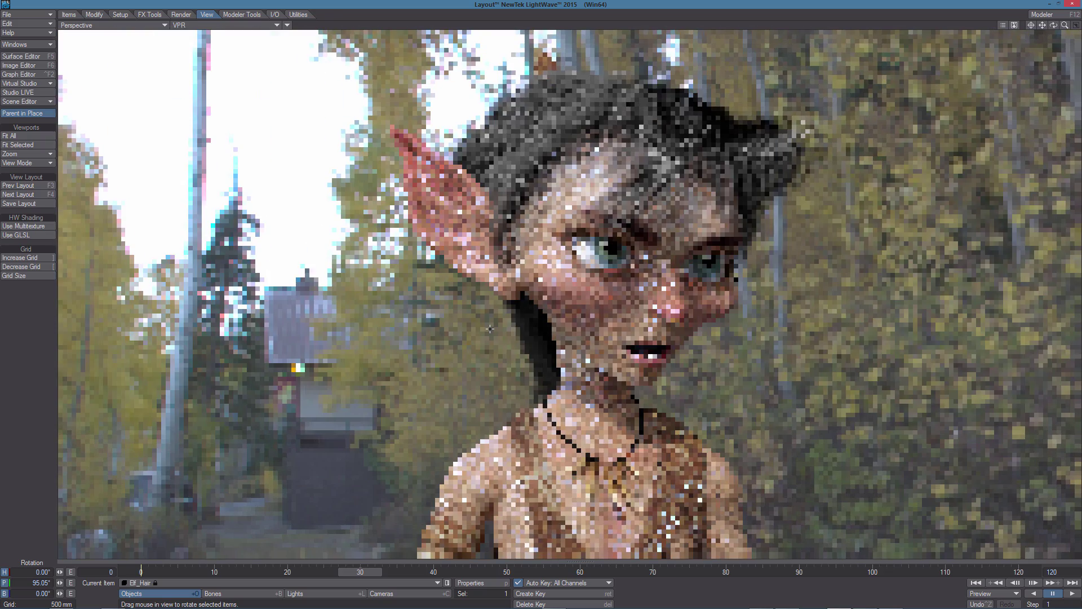